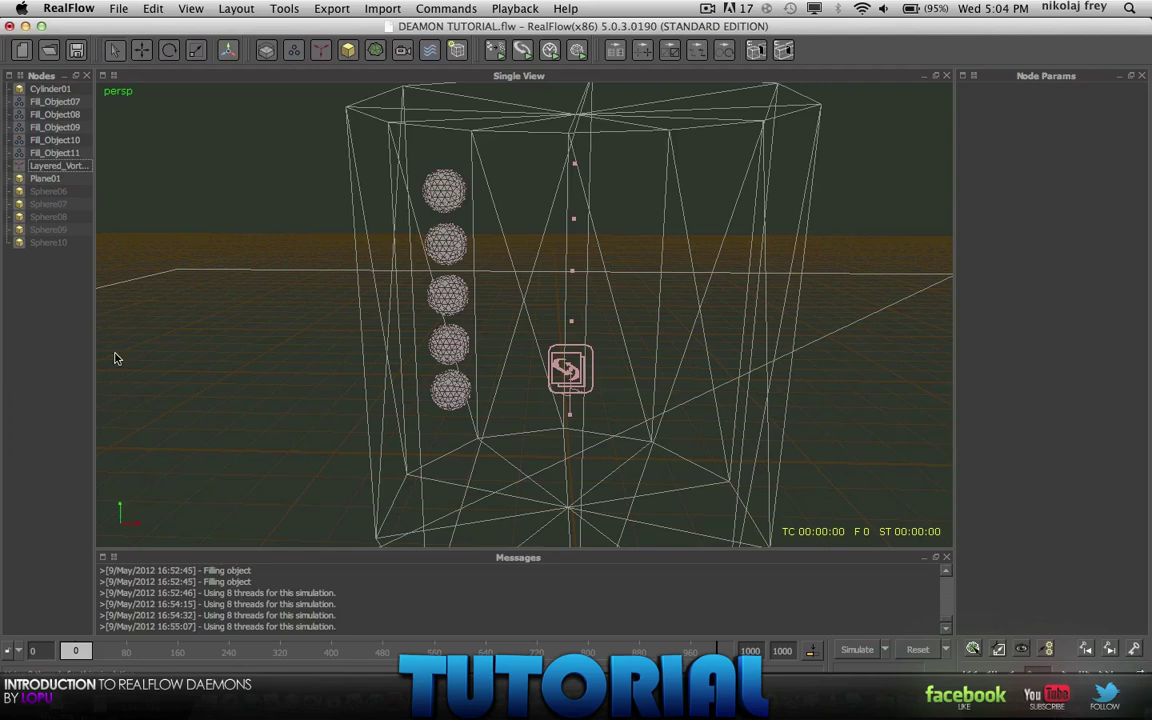
# Look over the scene and the available daemons, and inspect the Layered Vortex daemon's parameters and its layer points
pyautogui.keyDown('alt'); pyautogui.moveTo(613, 337); pyautogui.dragTo(595, 315); pyautogui.keyUp('alt')
pyautogui.scroll(5, 679, 319)
pyautogui.scroll(-6, 524, 331)
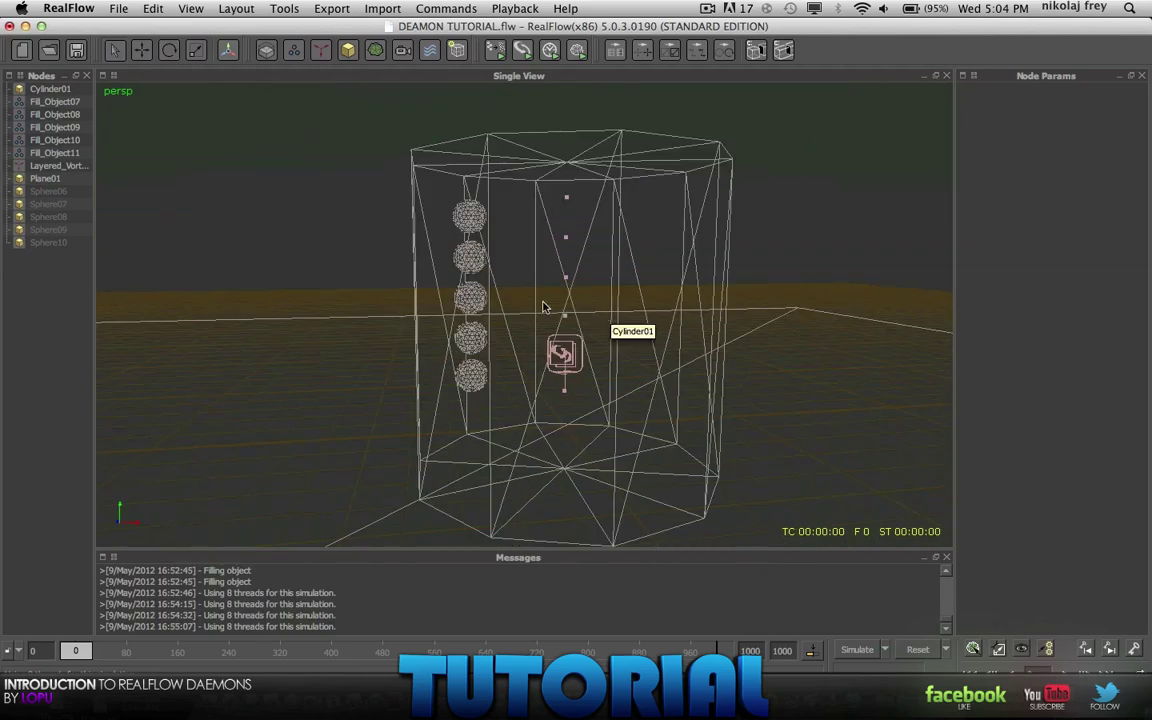
pyautogui.click(318, 51)
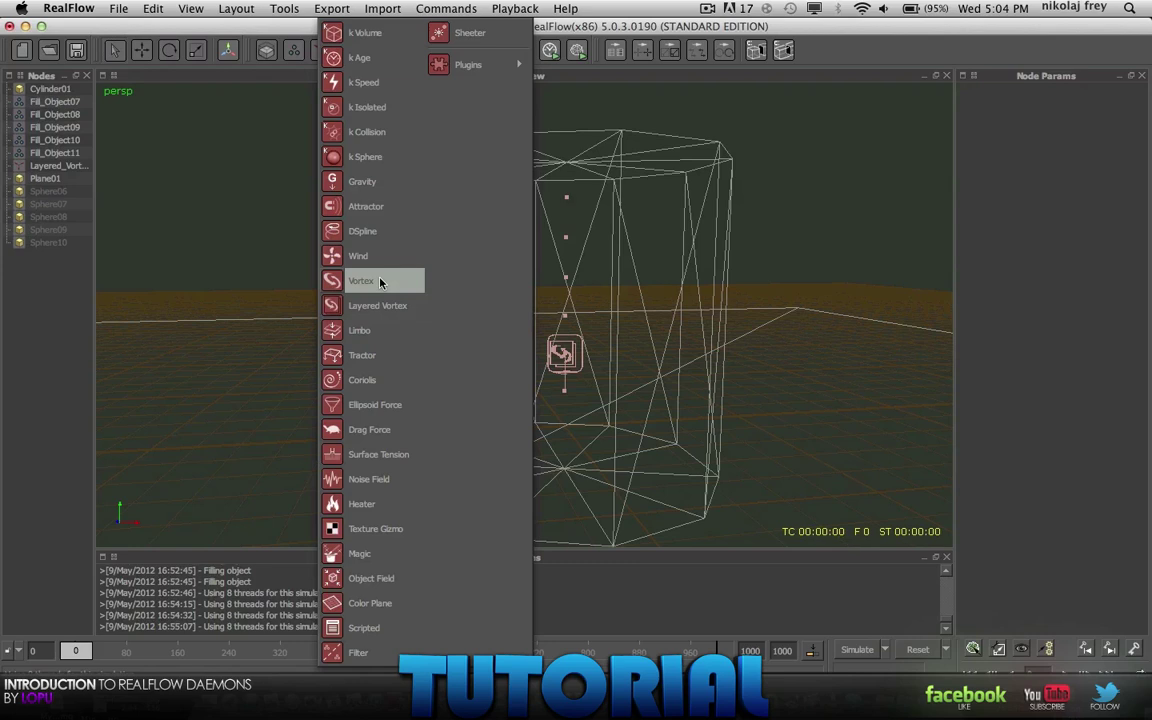
pyautogui.click(46, 170)
pyautogui.click(49, 167)
pyautogui.scroll(5, 561, 234)
pyautogui.scroll(-2, 594, 259)
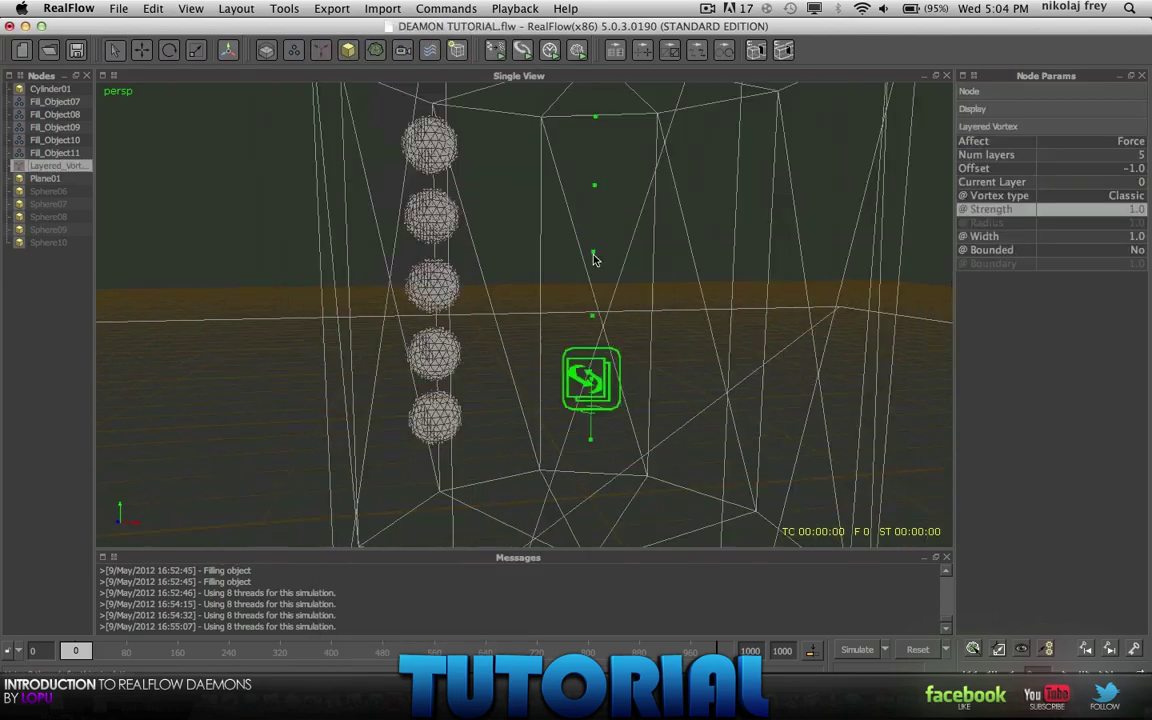
pyautogui.moveTo(461, 276)
pyautogui.keyDown('alt'); pyautogui.mouseDown()
pyautogui.moveTo(668, 272)
pyautogui.moveTo(712, 215)
pyautogui.moveTo(224, 195)
pyautogui.moveTo(715, 161)
pyautogui.moveTo(447, 284)
pyautogui.mouseUp(); pyautogui.keyUp('alt')
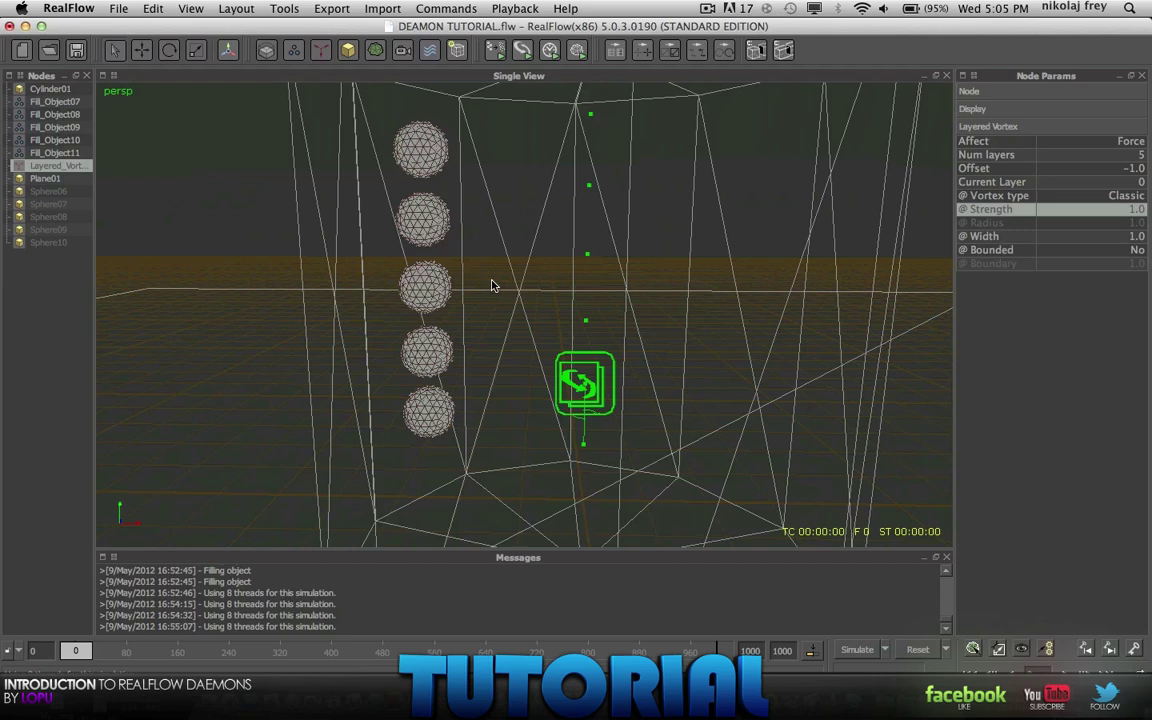
# Inspect the five fill-object emitters, Fill_Object07 to Fill_Object11, and the hidden spheres they fill
pyautogui.click(44, 108)
pyautogui.keyDown('shift'); pyautogui.click(49, 154); pyautogui.keyUp('shift')
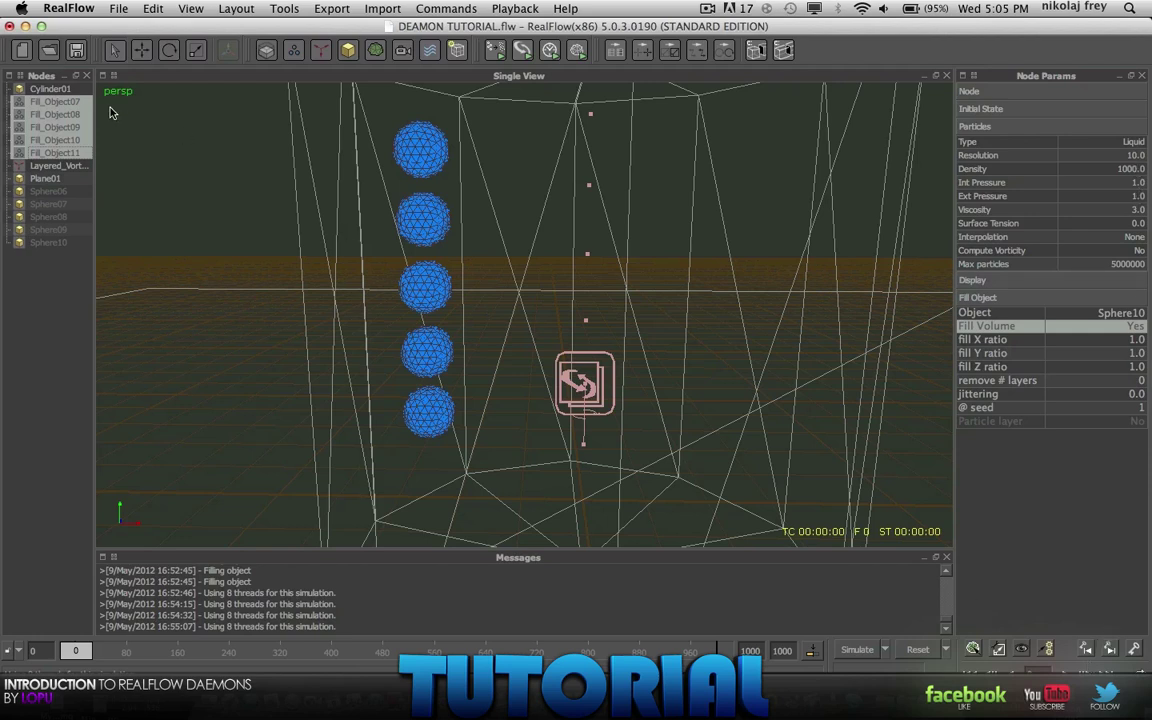
pyautogui.click(32, 193)
pyautogui.click(35, 265)
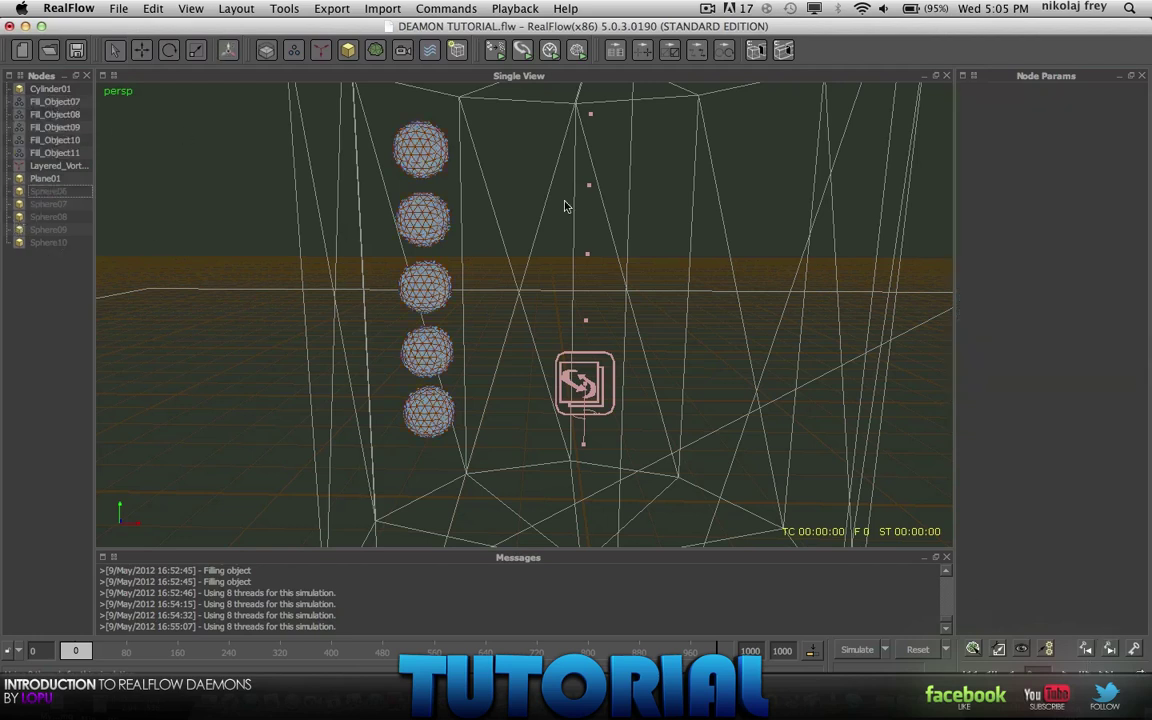
# Hide Cylinder01 in the viewport by setting its Visible display option to No
pyautogui.click(50, 91)
pyautogui.keyDown('alt'); pyautogui.moveTo(516, 214); pyautogui.dragTo(602, 243); pyautogui.keyUp('alt')
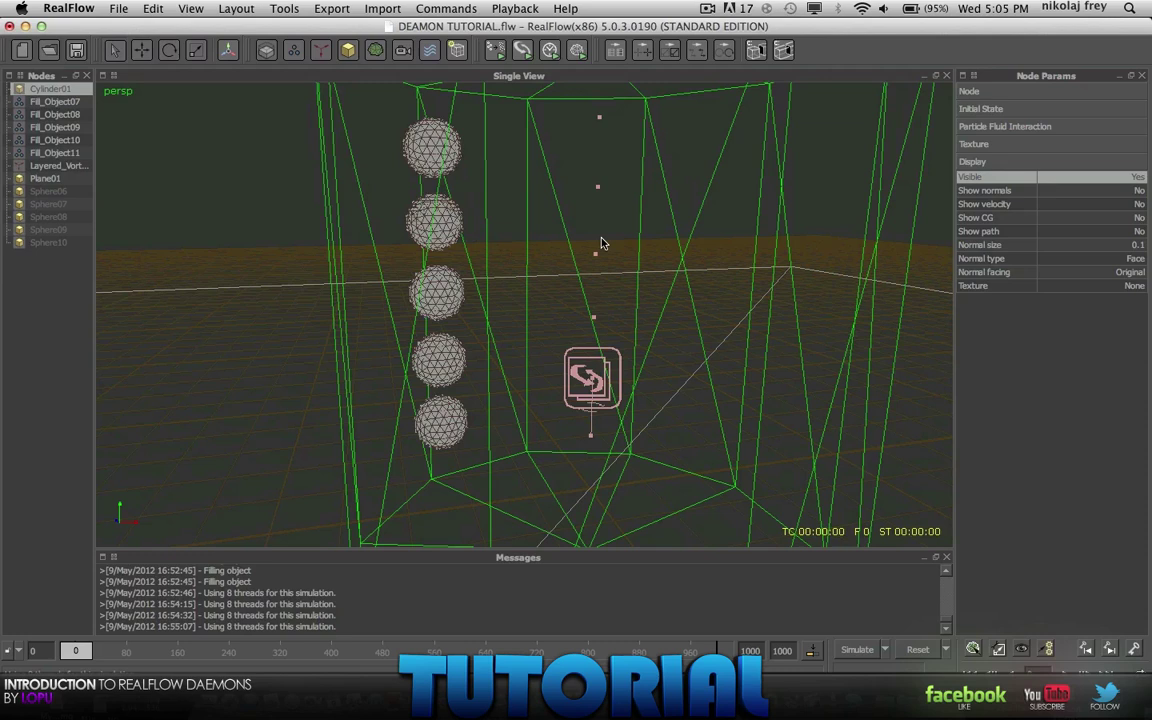
pyautogui.click(1138, 178)
pyautogui.click(14, 262)
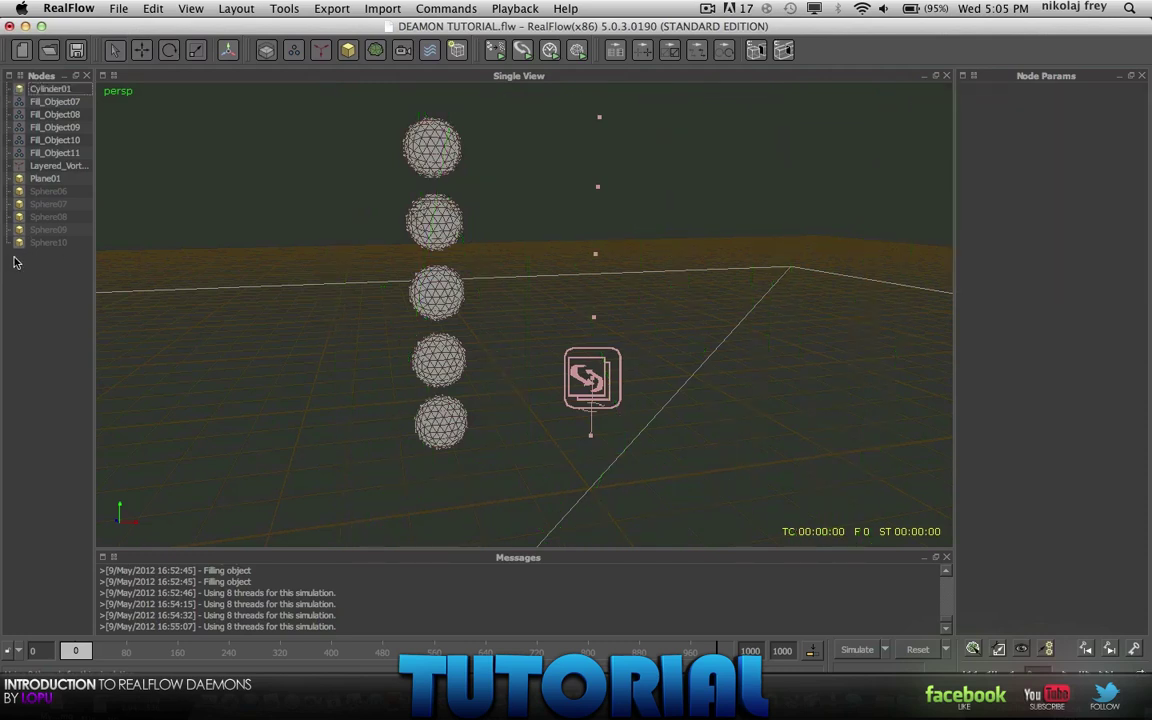
# Run the simulation with Fill_Object07 to Fill_Object11 selected and observe from several angles how the vortex moves the particles
pyautogui.click(55, 102)
pyautogui.keyDown('shift'); pyautogui.click(60, 153); pyautogui.keyUp('shift')
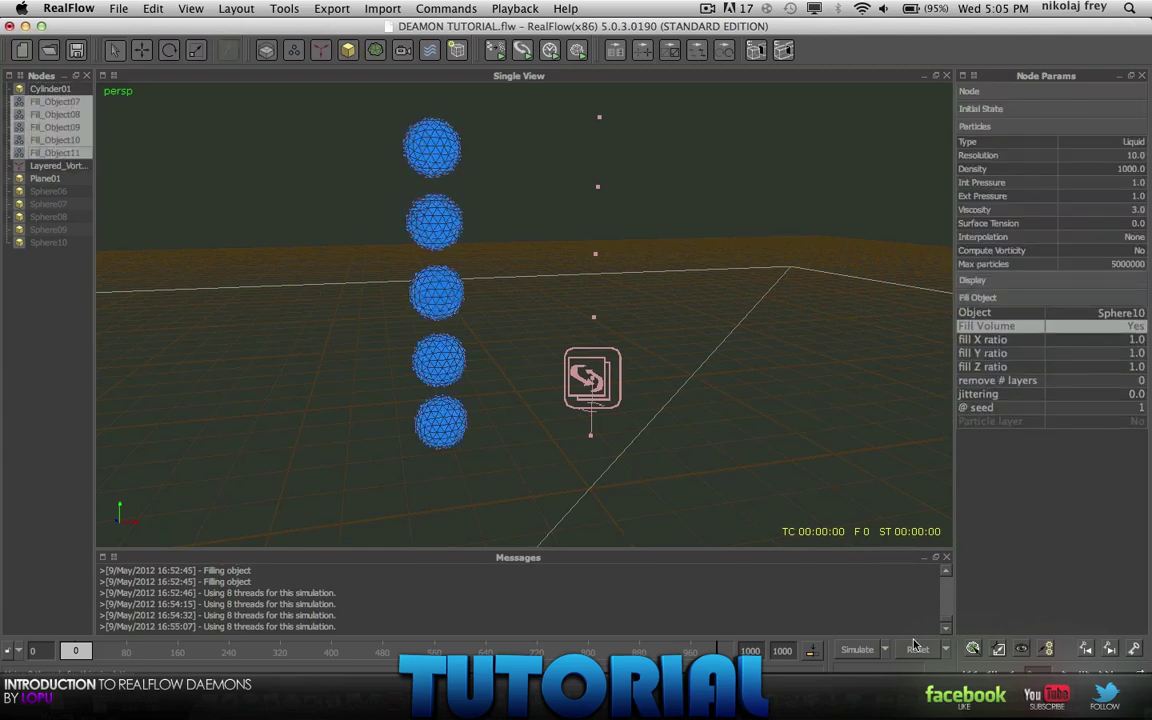
pyautogui.click(857, 649)
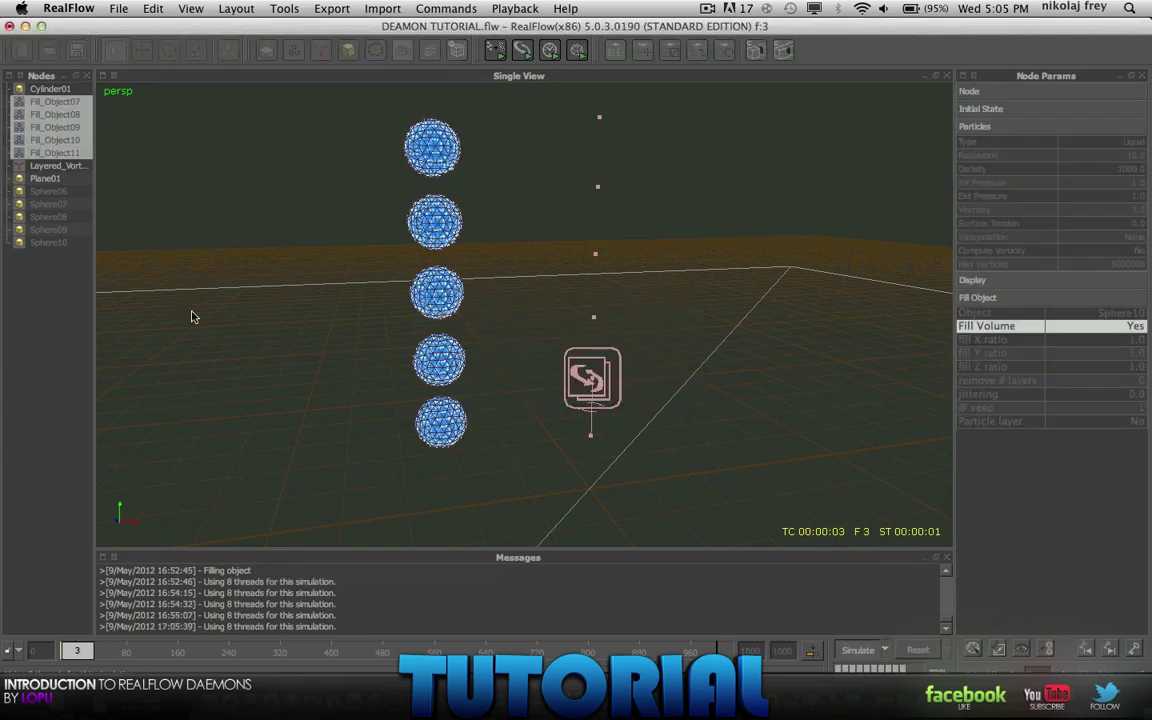
pyautogui.keyDown('alt'); pyautogui.moveTo(452, 262); pyautogui.dragTo(504, 293); pyautogui.keyUp('alt')
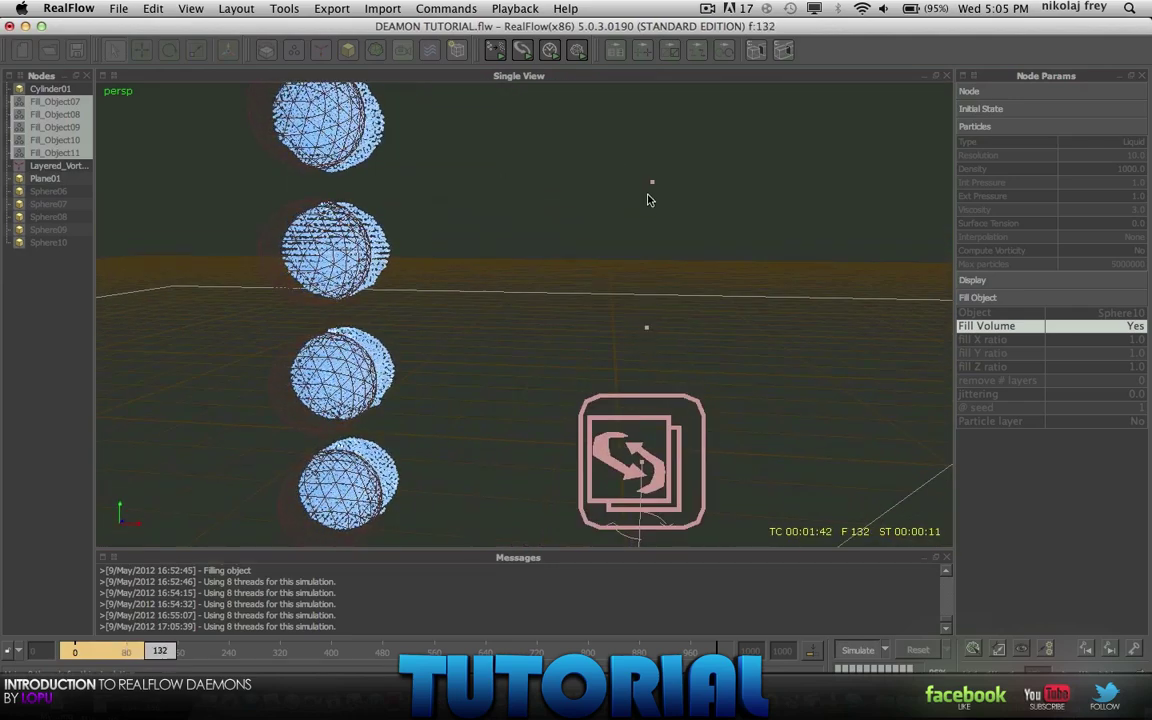
pyautogui.scroll(-5, 656, 192)
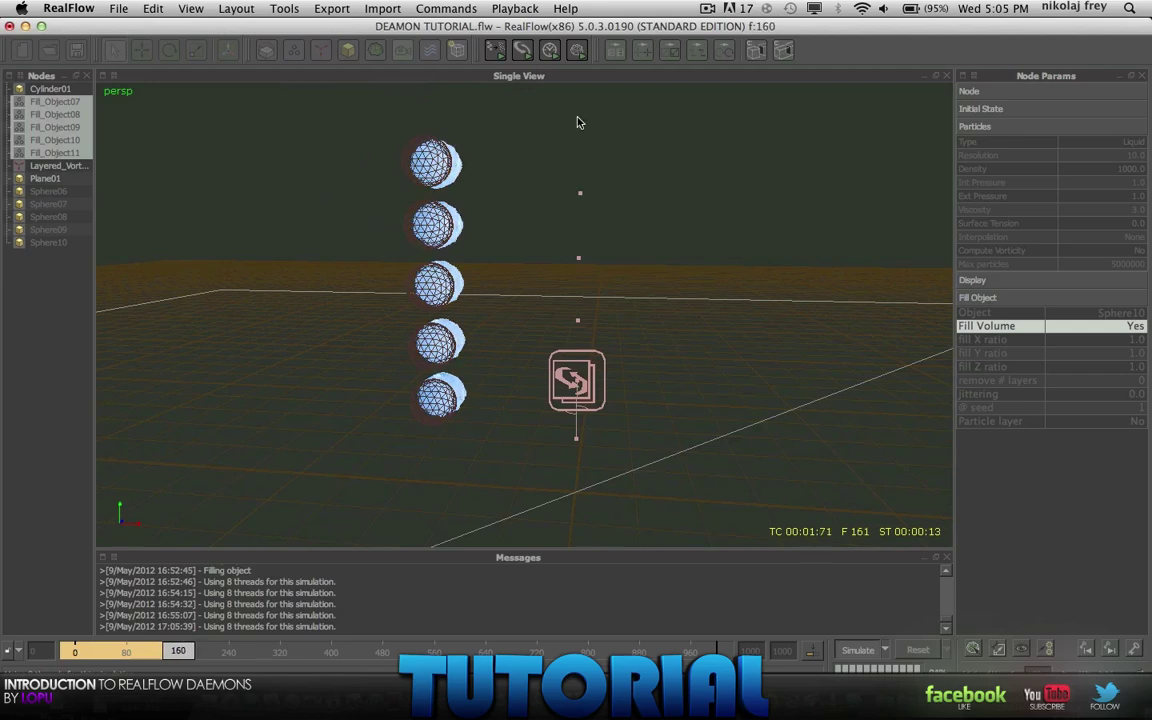
pyautogui.keyDown('alt'); pyautogui.moveTo(571, 216); pyautogui.dragTo(818, 206); pyautogui.keyUp('alt')
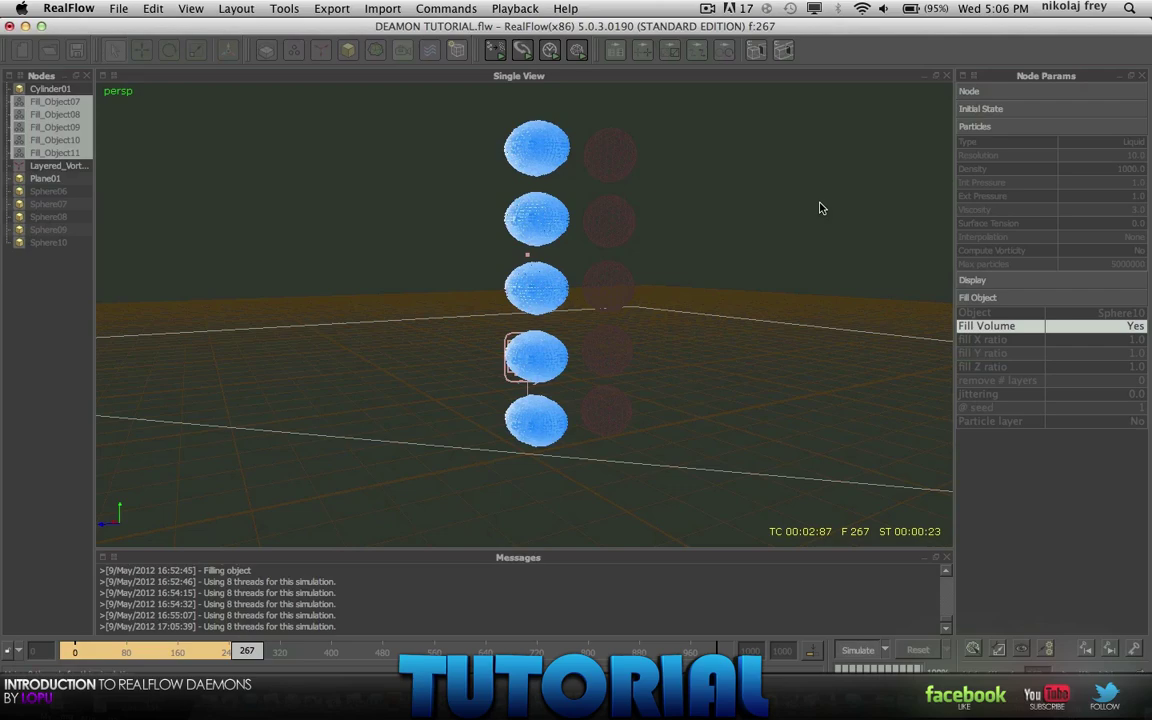
pyautogui.keyDown('alt'); pyautogui.moveTo(658, 226); pyautogui.dragTo(481, 255); pyautogui.keyUp('alt')
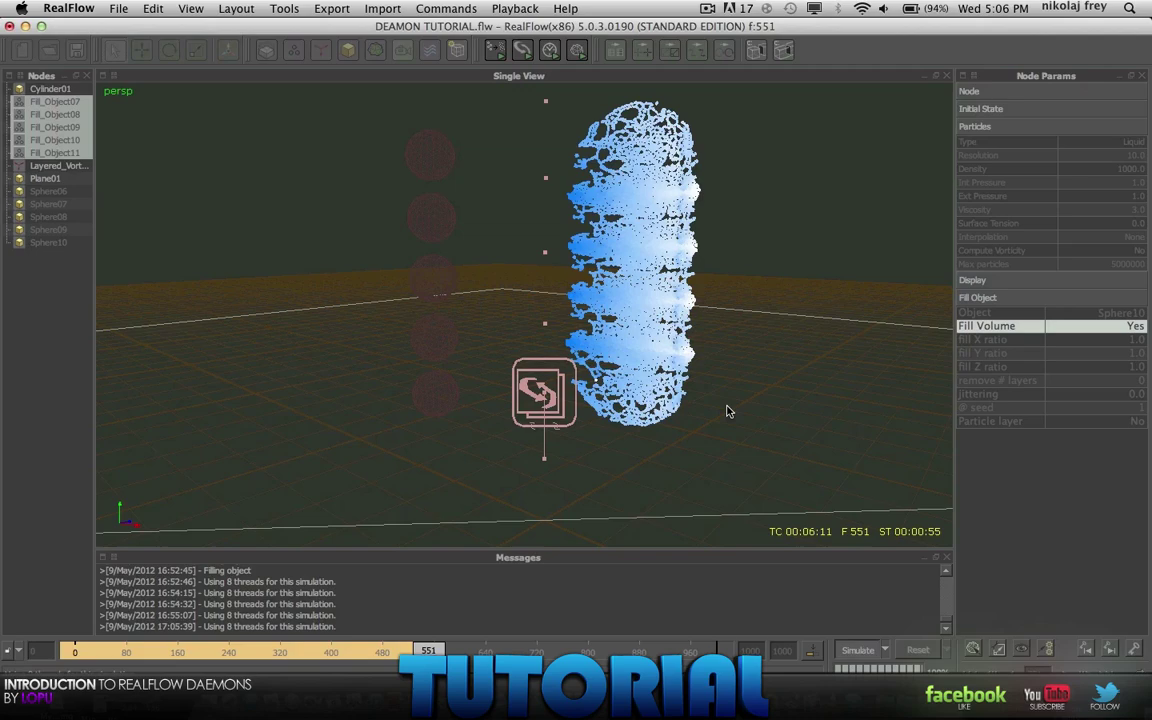
pyautogui.keyDown('alt'); pyautogui.moveTo(727, 411); pyautogui.dragTo(542, 331); pyautogui.keyUp('alt')
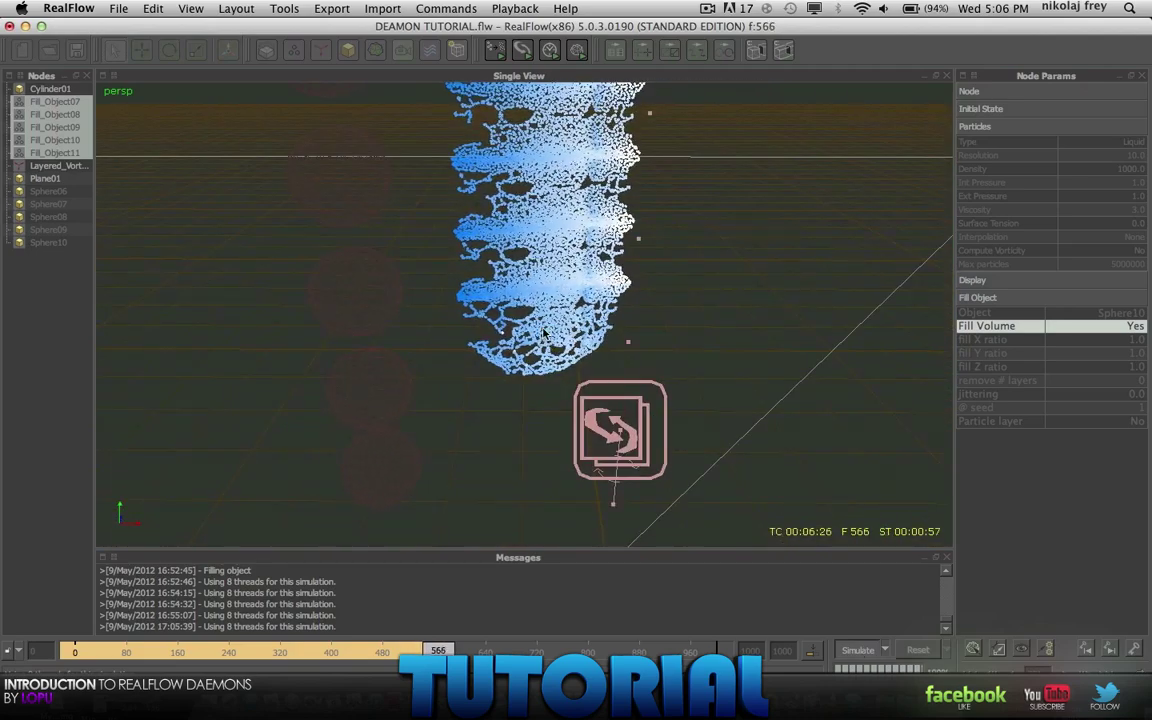
pyautogui.keyDown('alt'); pyautogui.moveTo(544, 333); pyautogui.dragTo(609, 255, button='middle'); pyautogui.keyUp('alt')
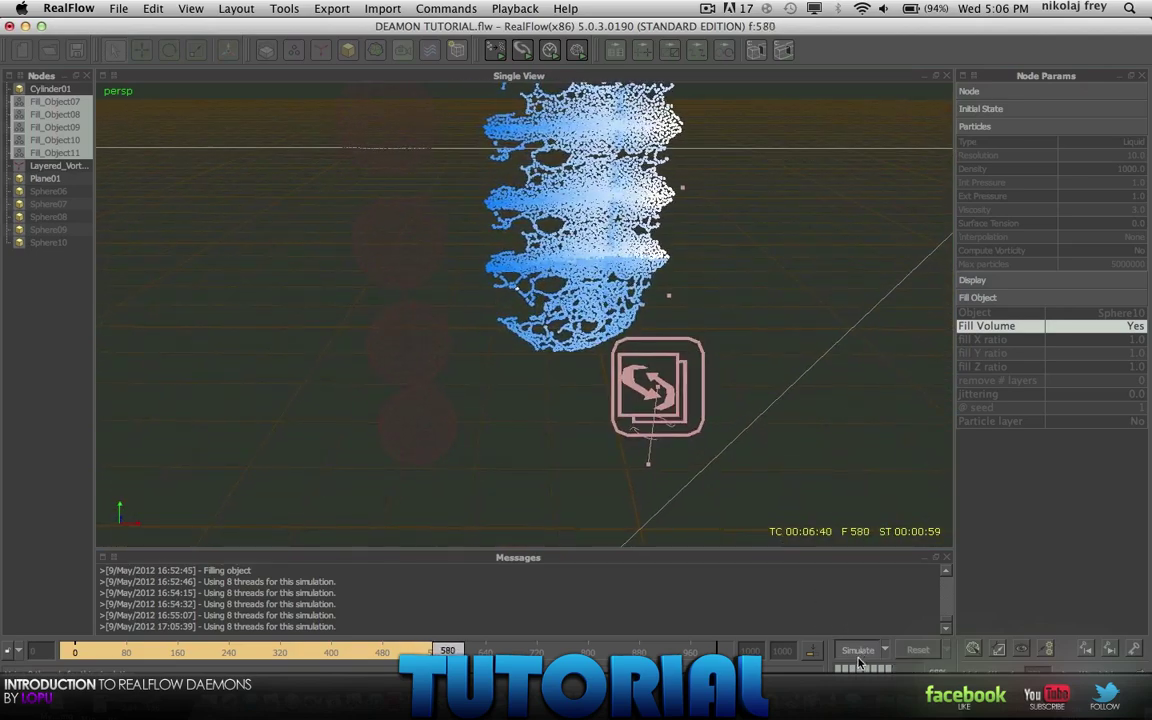
# Stop the running simulation and reset the scene to frame 0
pyautogui.click(857, 650)
pyautogui.click(917, 650)
pyautogui.press('Return')
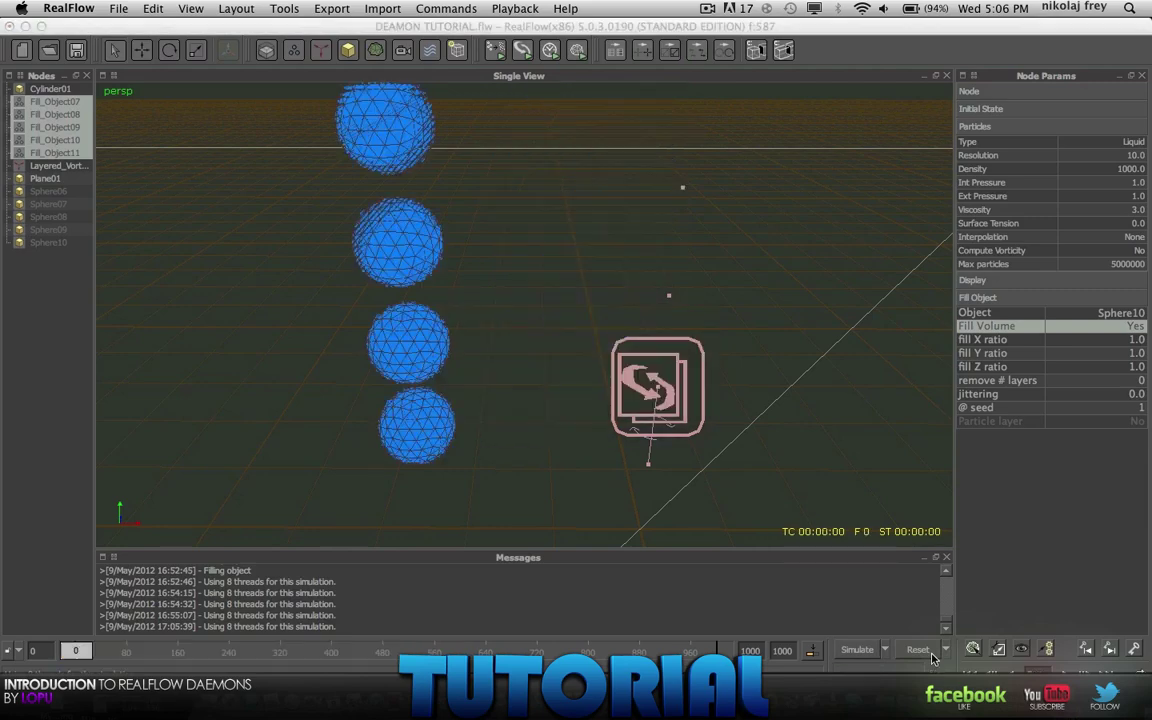
# Hide the Layered Vortex daemon's icon by setting Show icon to No, and check its direction arrows and layers in the viewport
pyautogui.keyDown('alt'); pyautogui.moveTo(345, 265); pyautogui.dragTo(650, 228); pyautogui.keyUp('alt')
pyautogui.click(50, 166)
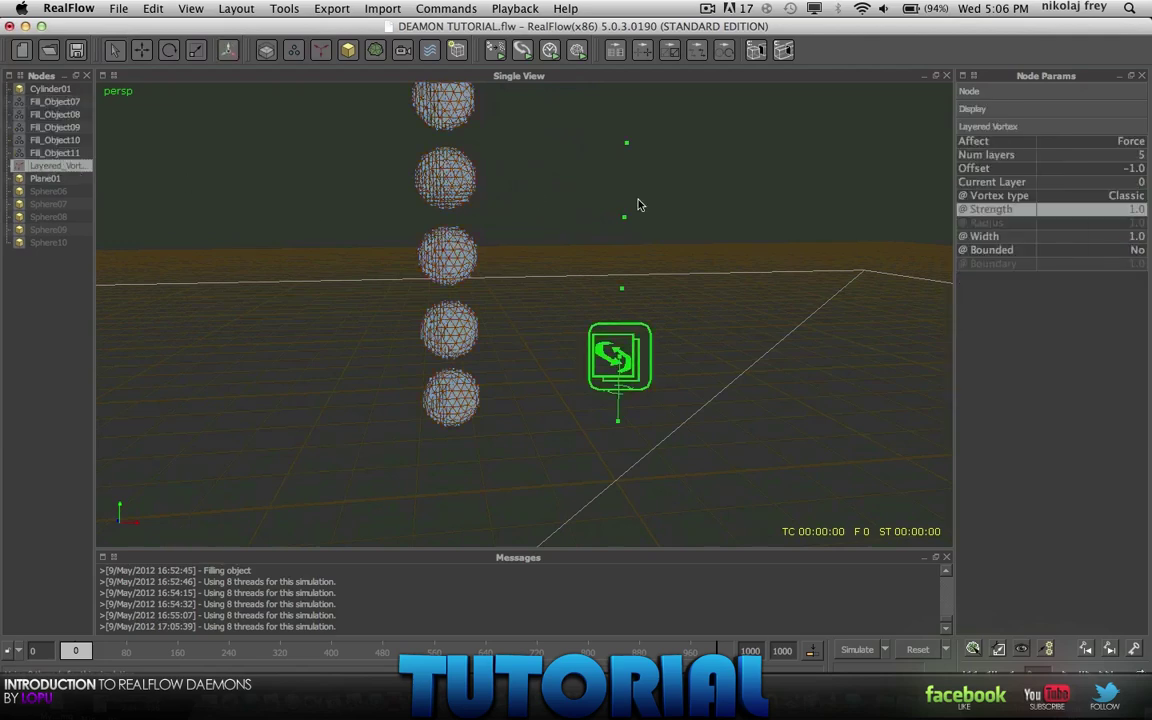
pyautogui.keyDown('alt'); pyautogui.moveTo(585, 258); pyautogui.dragTo(629, 270); pyautogui.keyUp('alt')
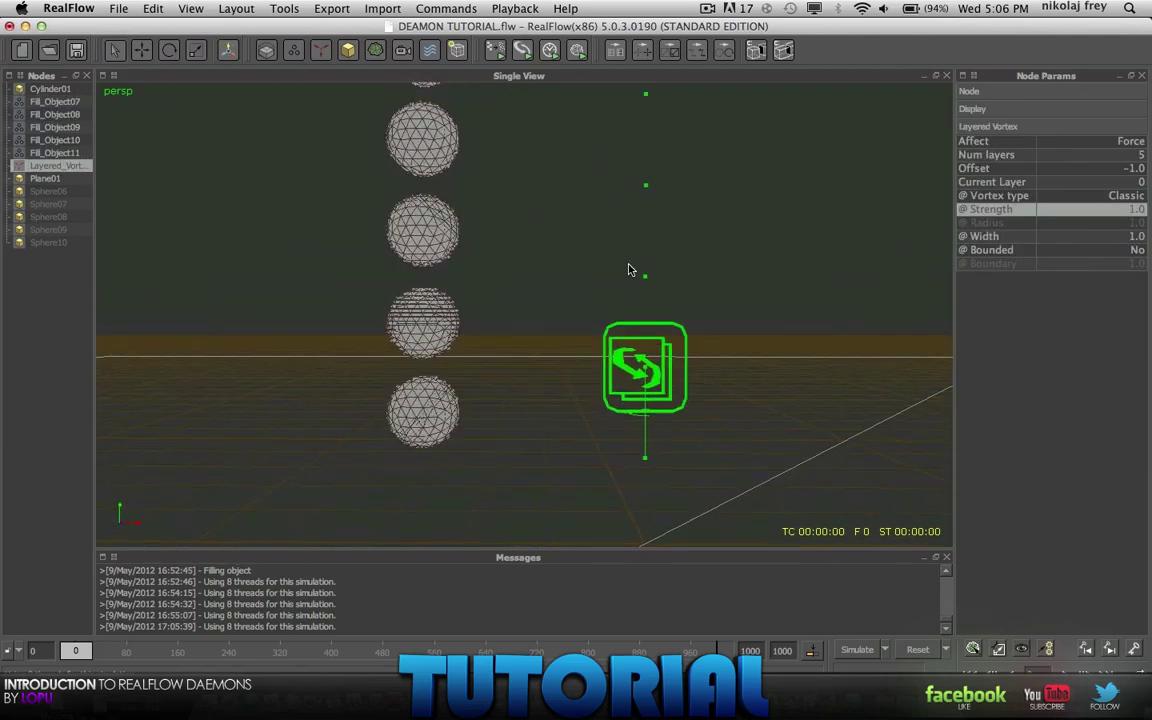
pyautogui.keyDown('alt'); pyautogui.moveTo(649, 443); pyautogui.dragTo(730, 445, button='right'); pyautogui.keyUp('alt')
pyautogui.keyDown('alt'); pyautogui.moveTo(730, 445); pyautogui.dragTo(116, 65, button='middle'); pyautogui.keyUp('alt')
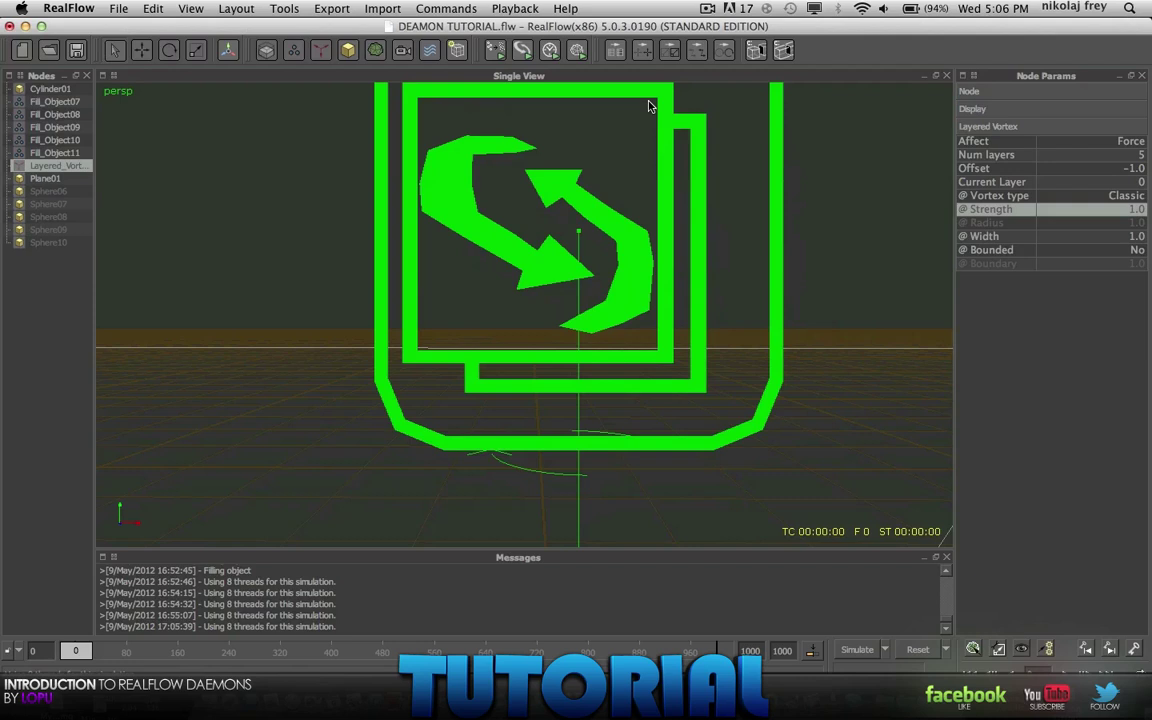
pyautogui.click(970, 91)
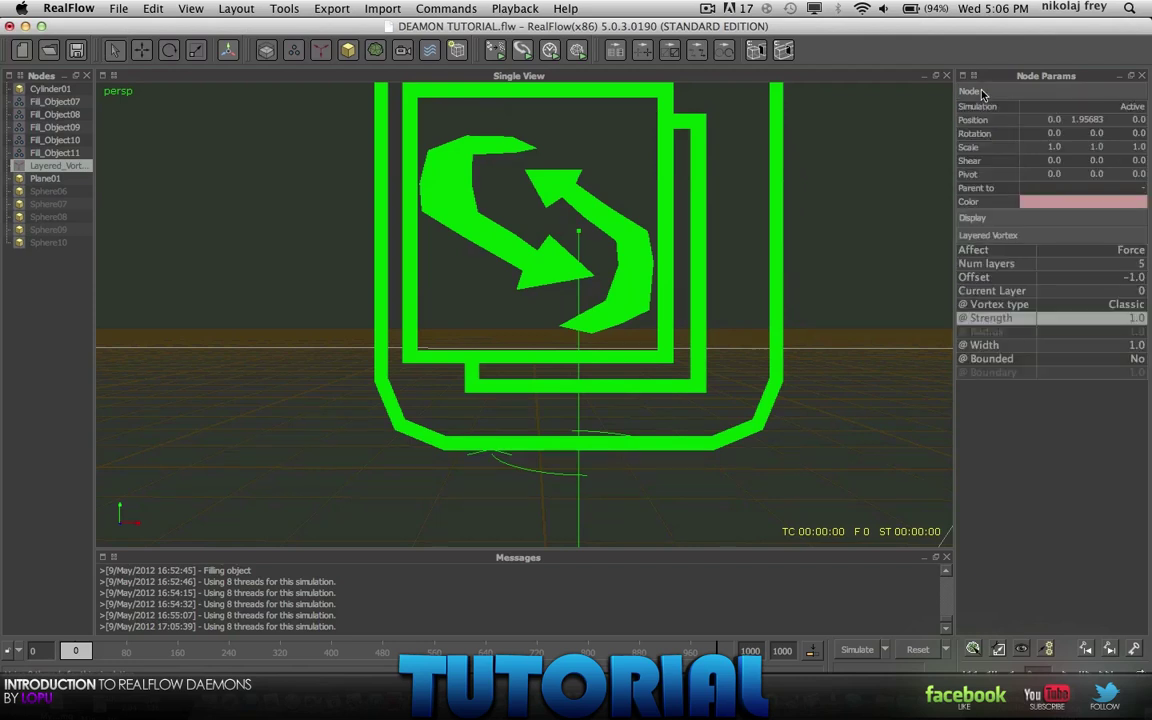
pyautogui.click(982, 92)
pyautogui.click(974, 110)
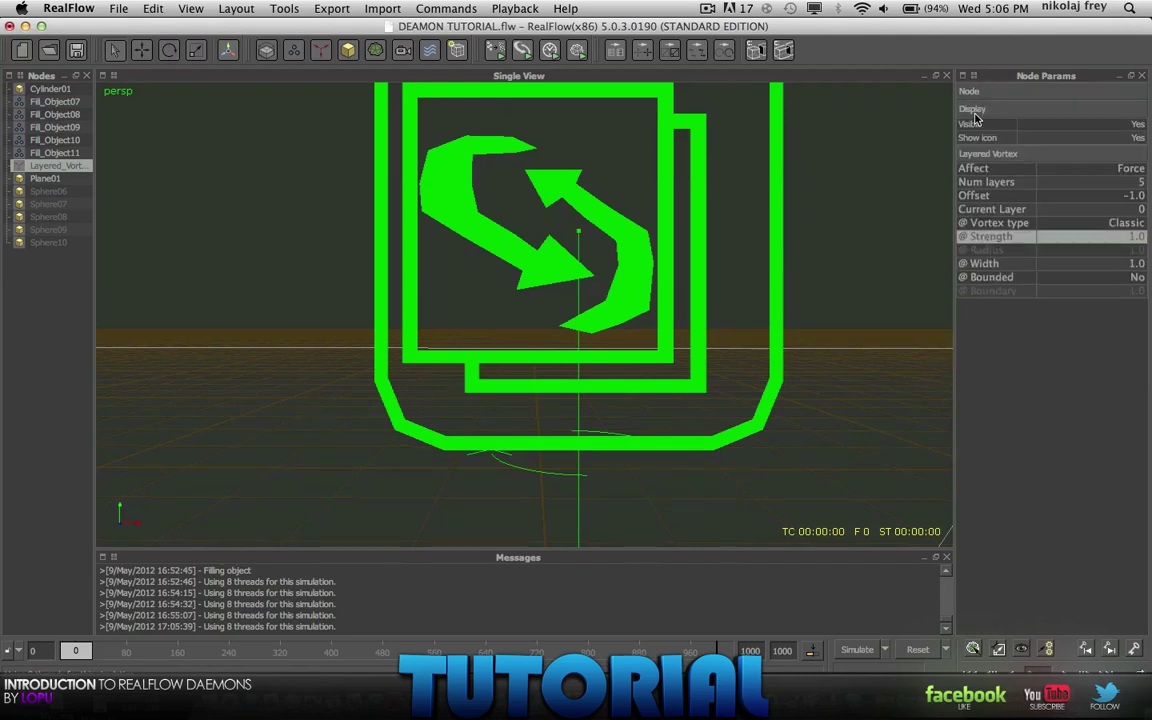
pyautogui.click(1137, 138)
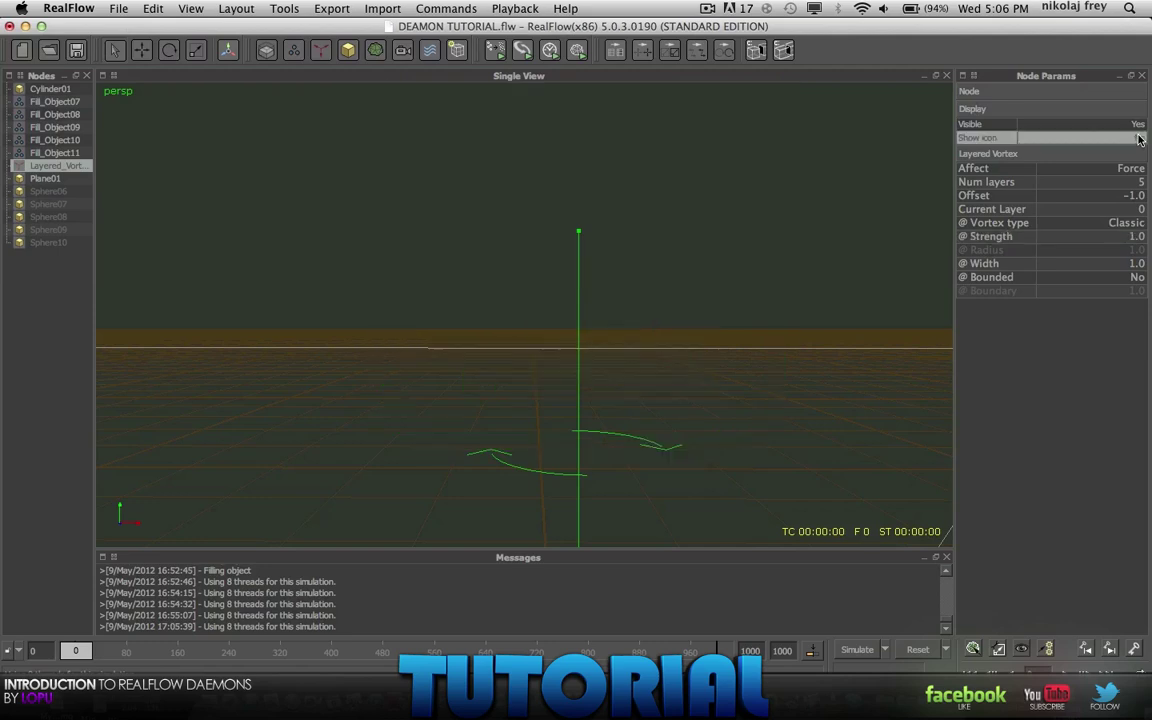
pyautogui.scroll(-10, 684, 213)
pyautogui.scroll(8, 612, 318)
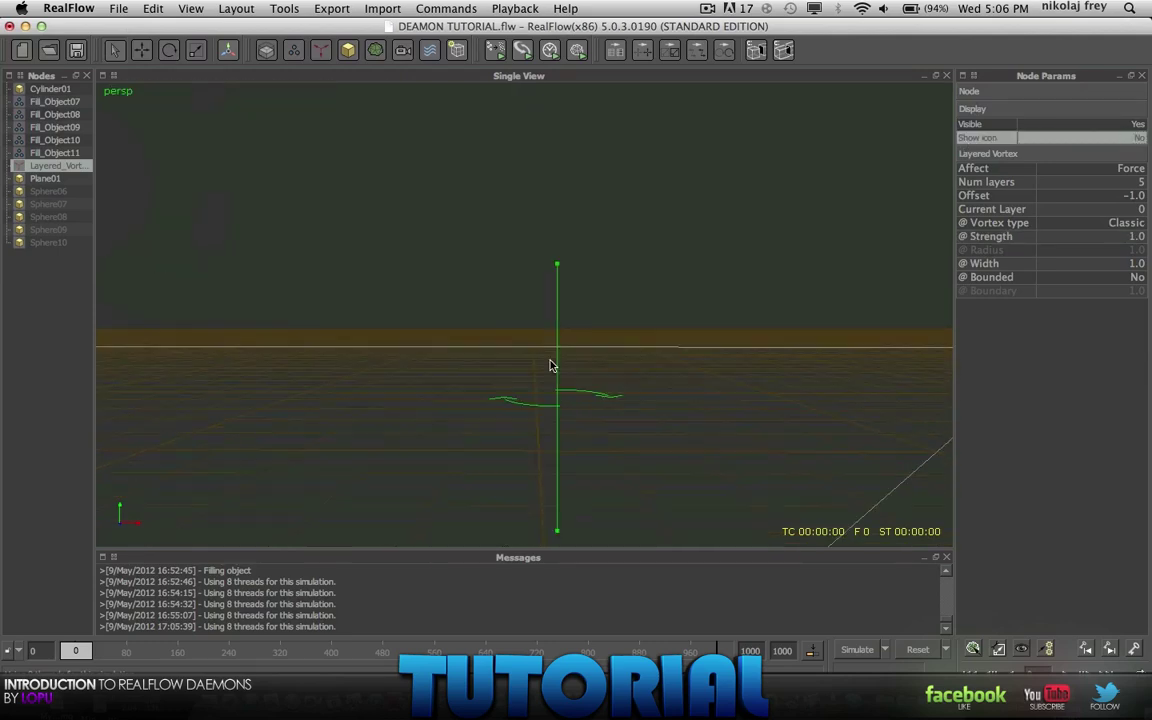
pyautogui.scroll(-6, 581, 367)
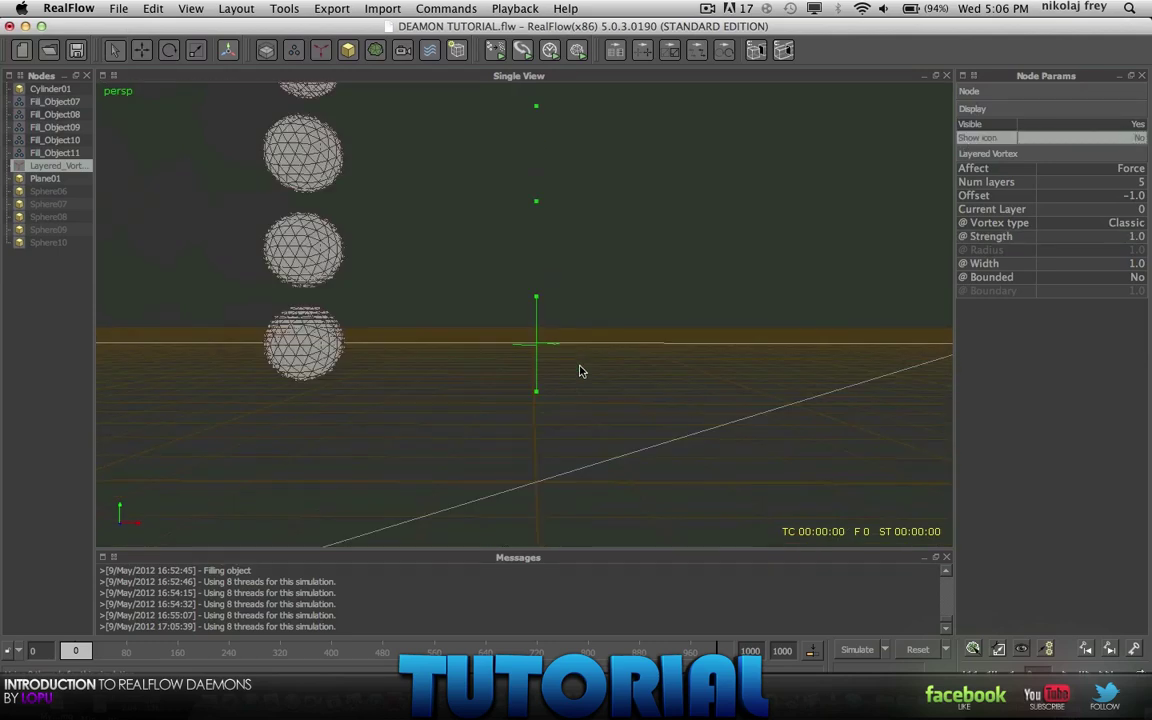
pyautogui.scroll(2, 580, 369)
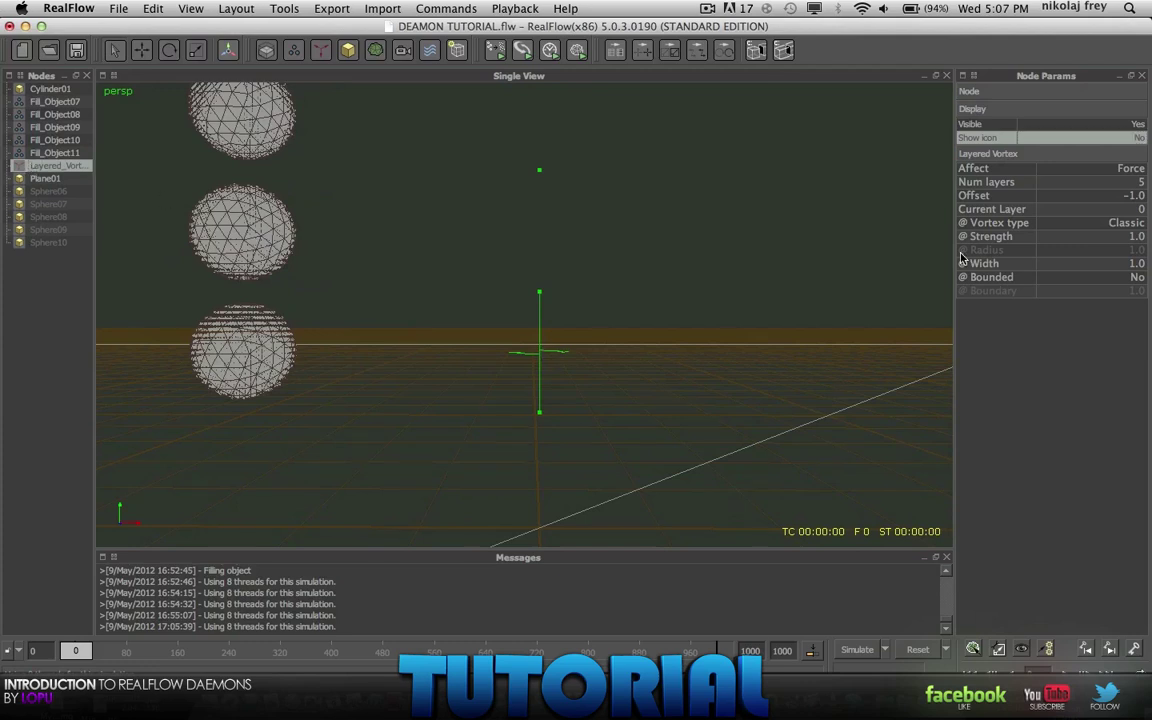
pyautogui.click(976, 110)
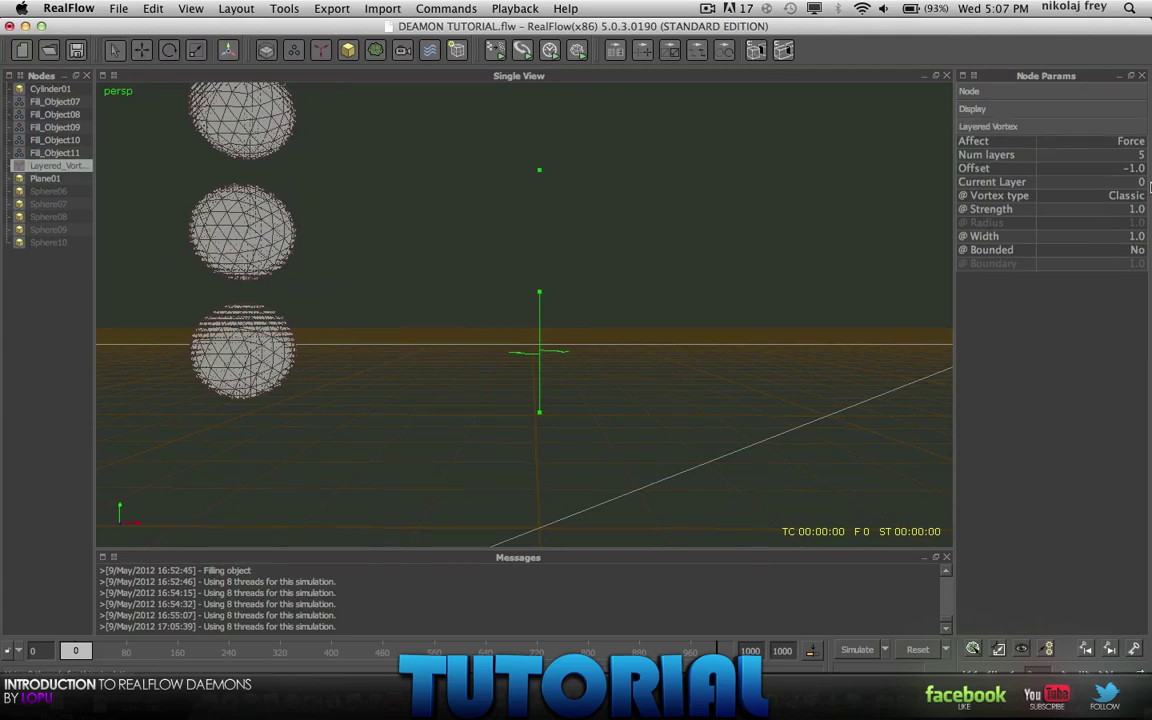
# Set the Layered Vortex's Current Layer to 1 and check which layer is marked in the viewport
pyautogui.doubleClick(1142, 183)
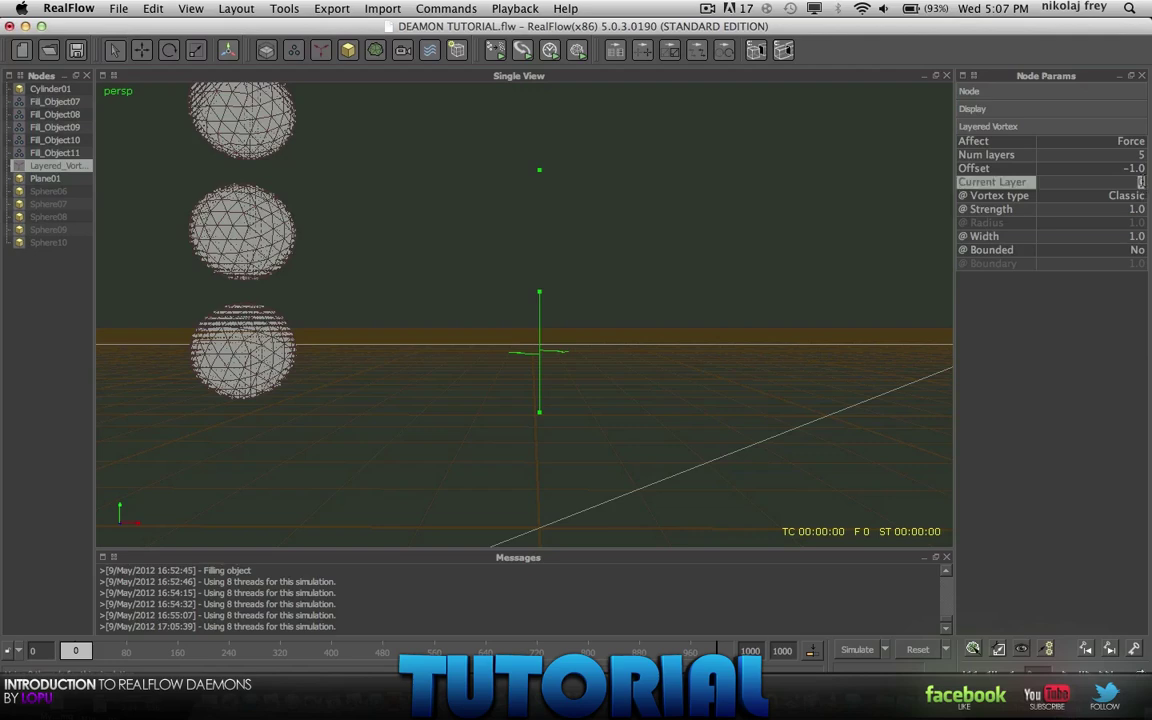
pyautogui.write('1')
pyautogui.press('Return')
pyautogui.keyDown('alt'); pyautogui.moveTo(547, 236); pyautogui.dragTo(543, 314); pyautogui.keyUp('alt')
pyautogui.keyDown('alt'); pyautogui.moveTo(548, 270); pyautogui.dragTo(538, 296); pyautogui.keyUp('alt')
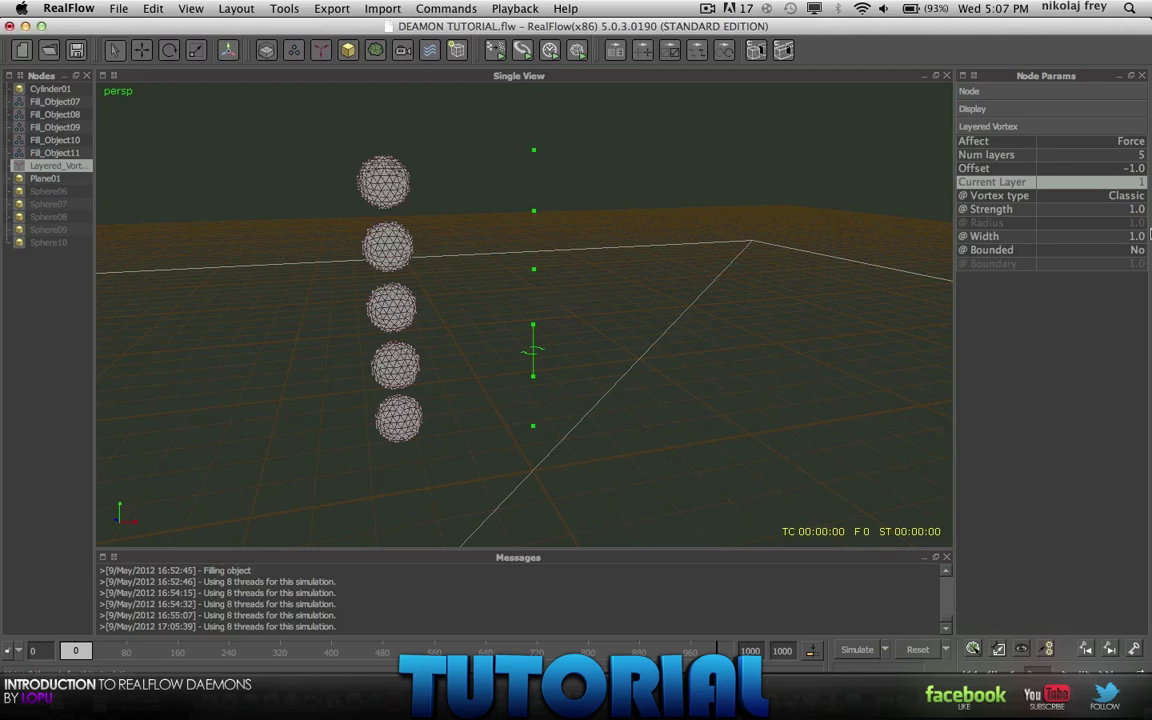
# Set the Layered Vortex's Current Layer to 0 and give that layer a Strength of 25.0
pyautogui.doubleClick(1137, 184)
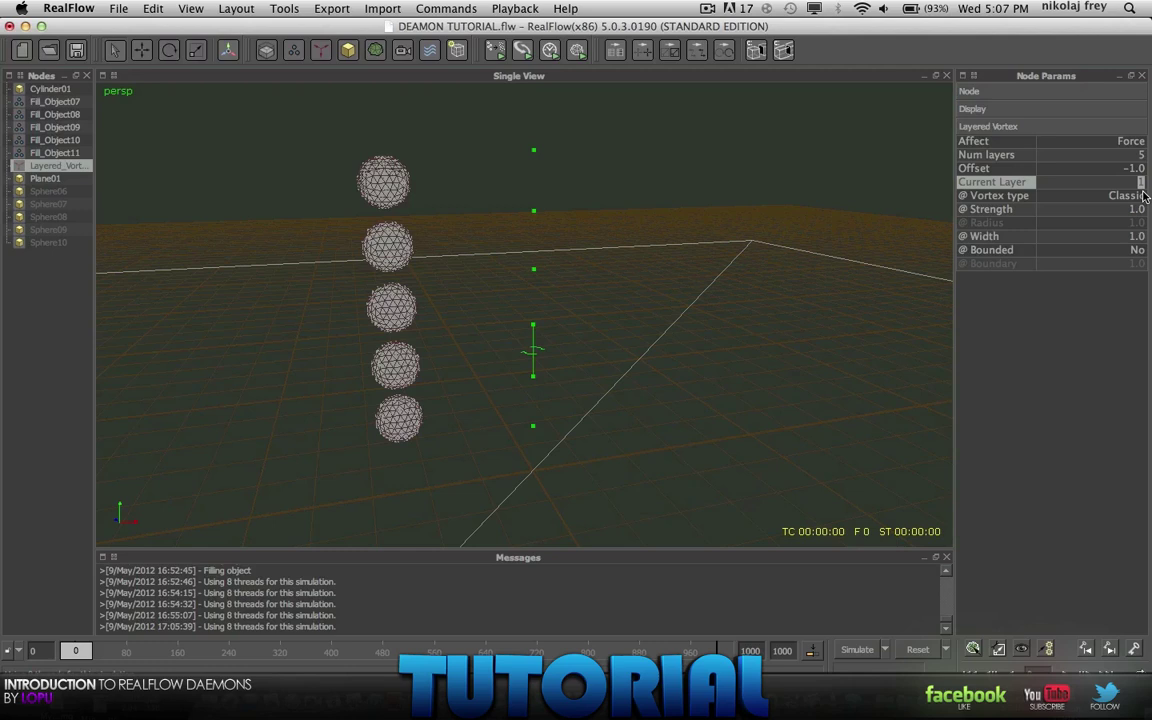
pyautogui.write('0')
pyautogui.press('Return')
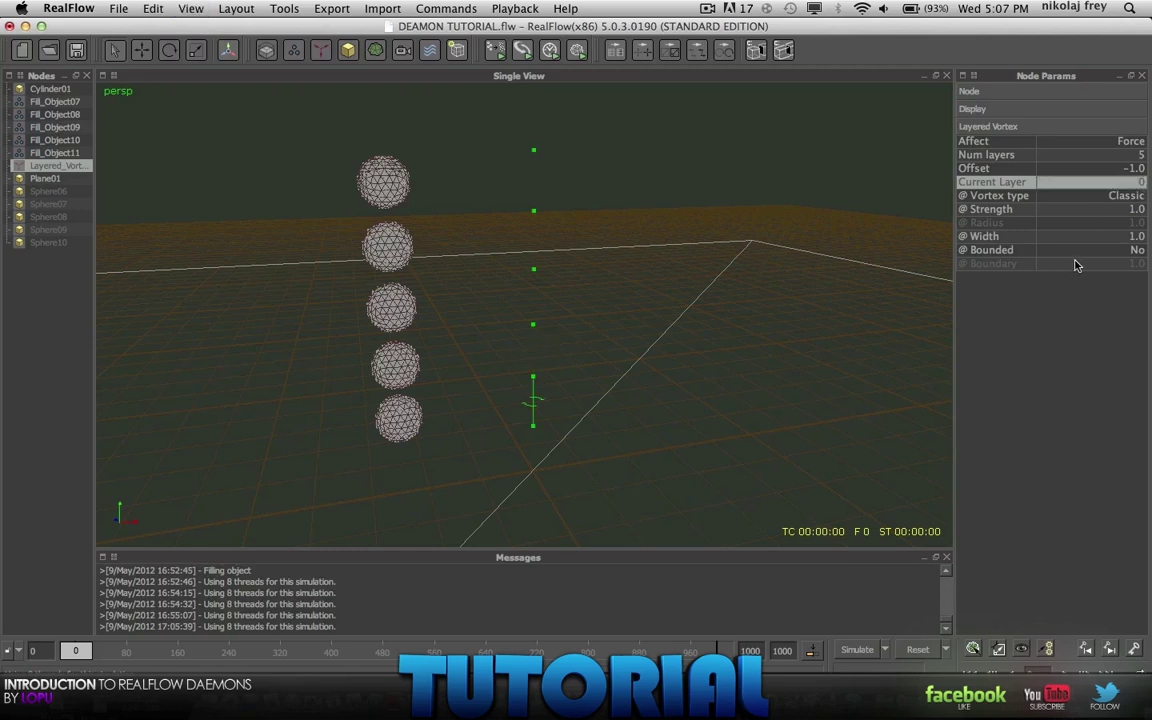
pyautogui.doubleClick(1128, 212)
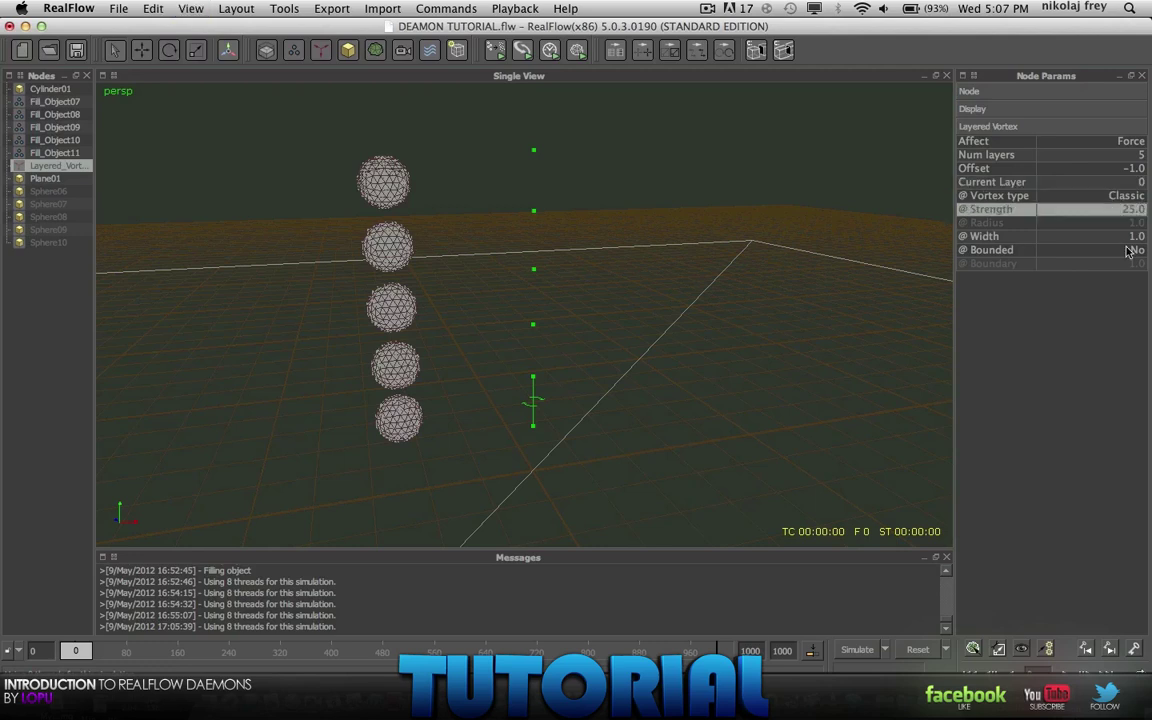
# Try a Width of 1.5 on layer 0 of the Layered Vortex, inspect the layer spacing, and restore the Width to 1.0
pyautogui.click(1137, 237)
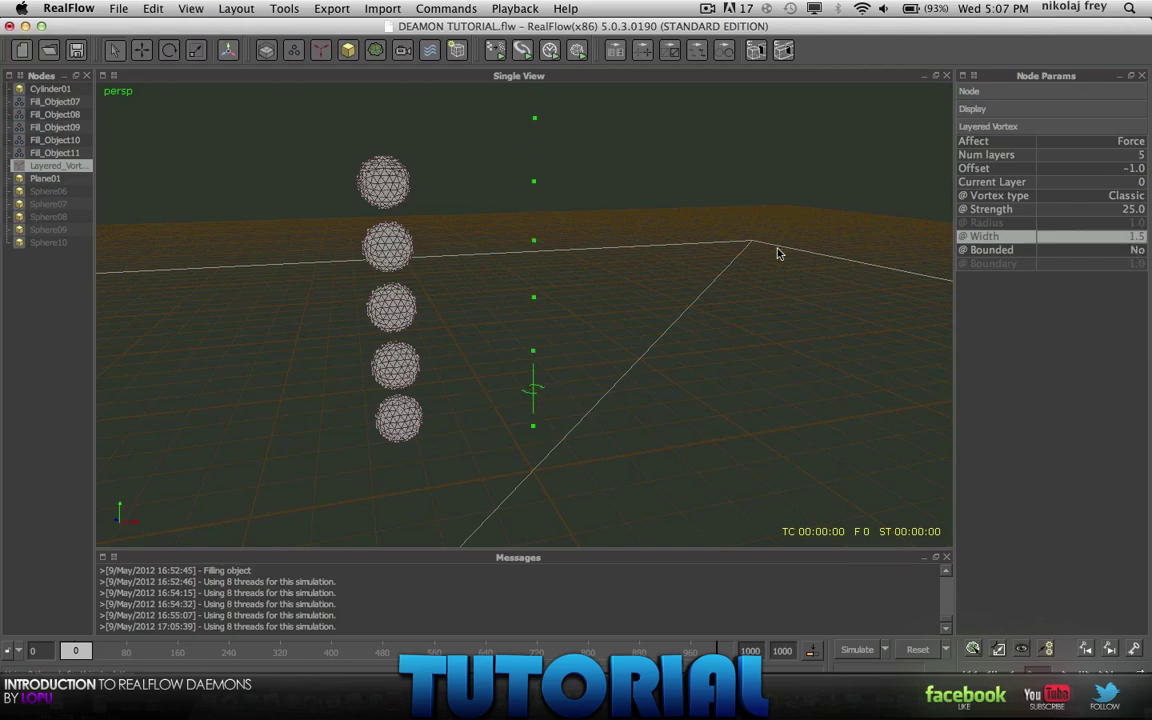
pyautogui.scroll(5, 535, 355)
pyautogui.keyDown('alt'); pyautogui.moveTo(535, 416); pyautogui.dragTo(515, 279, button='middle'); pyautogui.keyUp('alt')
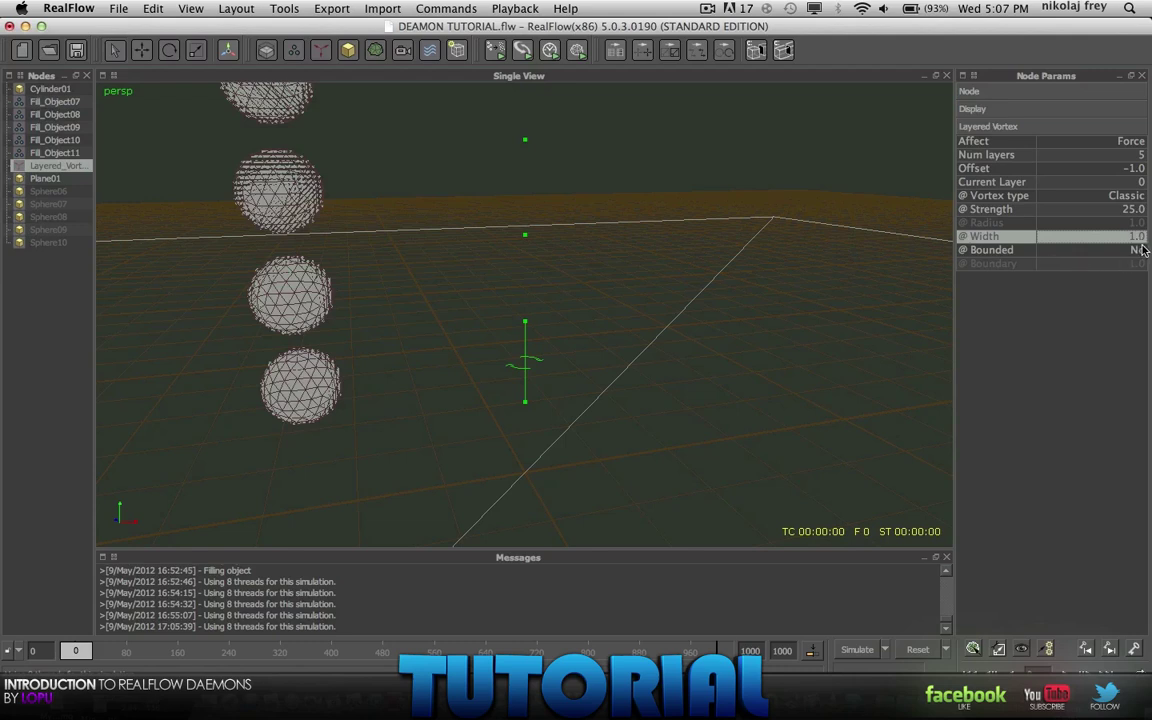
# Give layer 1 of the Layered Vortex a Strength of 0.3 and layer 2 a Strength of 15.0
pyautogui.keyDown('alt'); pyautogui.moveTo(693, 304); pyautogui.dragTo(623, 368); pyautogui.keyUp('alt')
pyautogui.click(1140, 183)
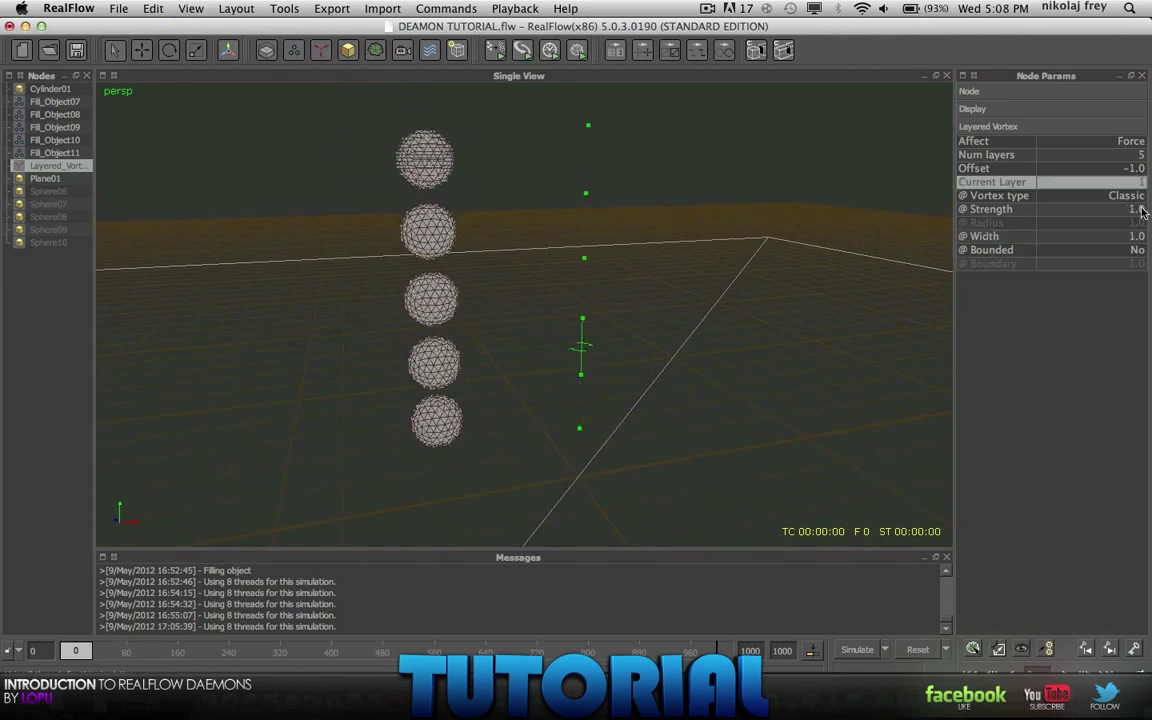
pyautogui.click(1139, 210)
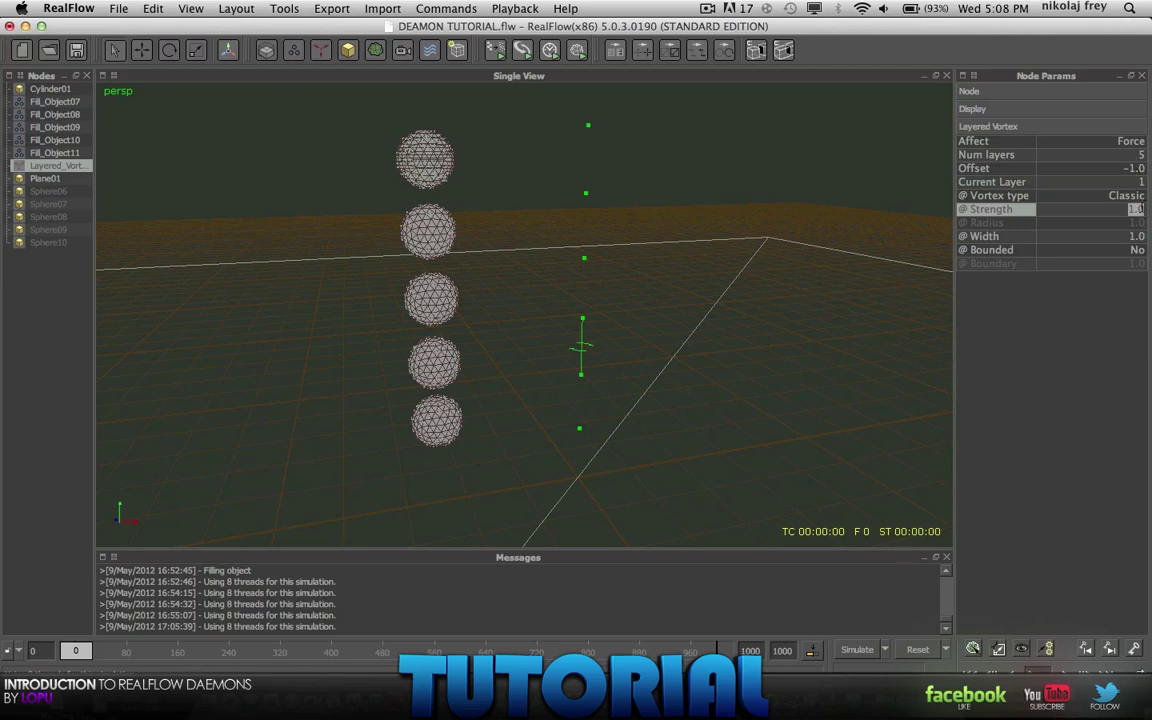
pyautogui.click(1137, 186)
pyautogui.write('2')
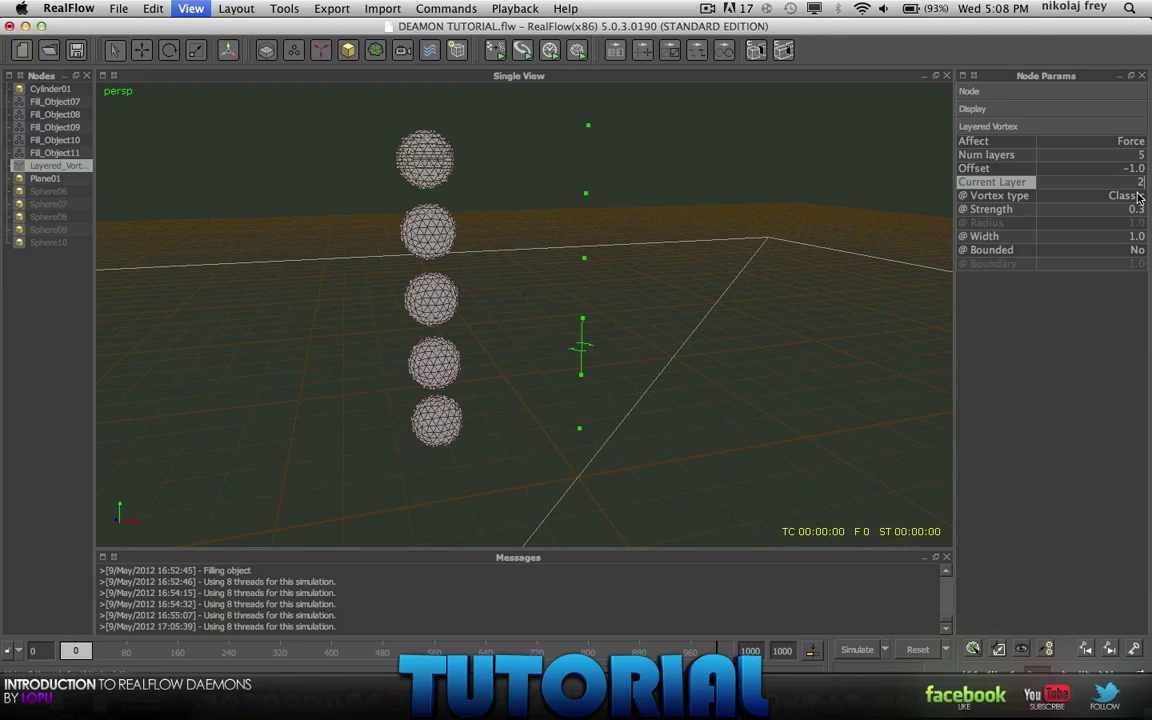
pyautogui.click(1134, 198)
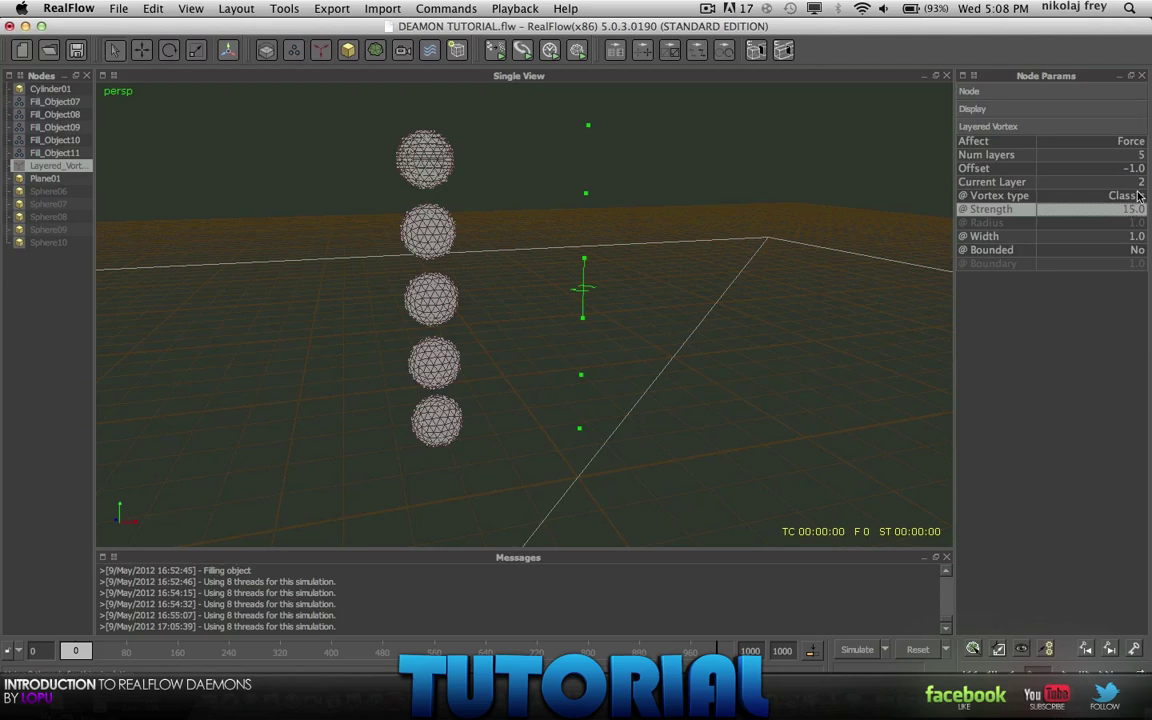
# Give layer 3 of the Layered Vortex a Strength of 14.0 and change its Vortex type to Complex
pyautogui.click(1140, 183)
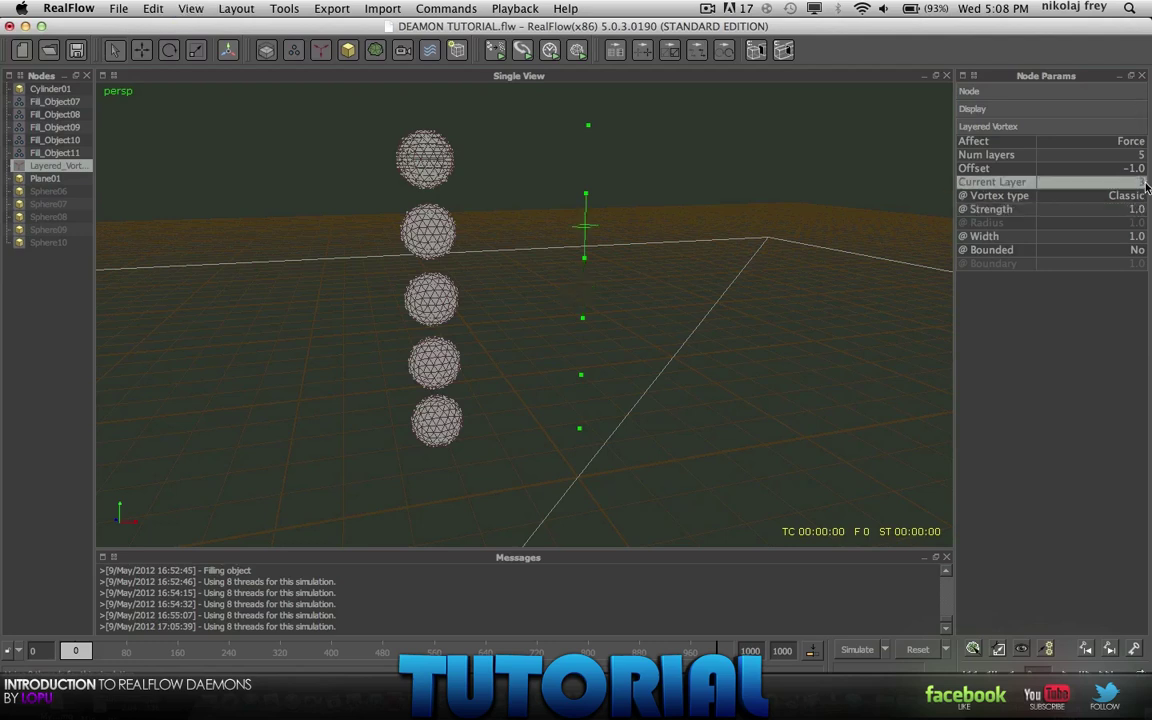
pyautogui.click(1139, 210)
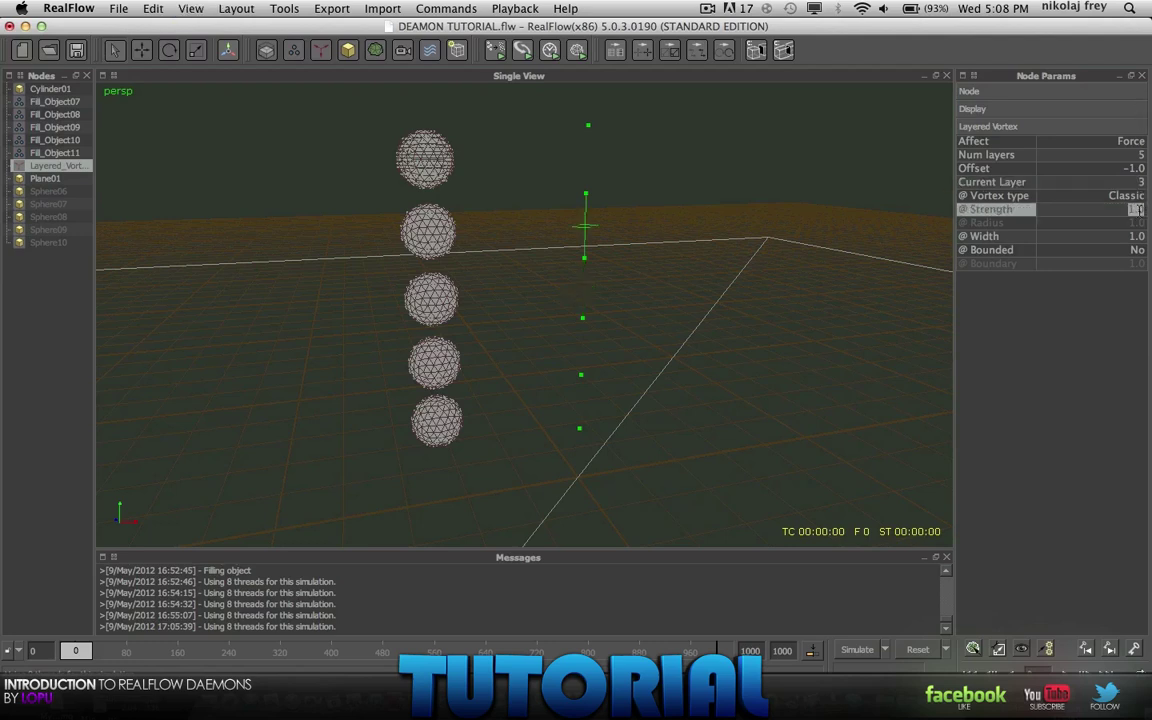
pyautogui.click(1139, 197)
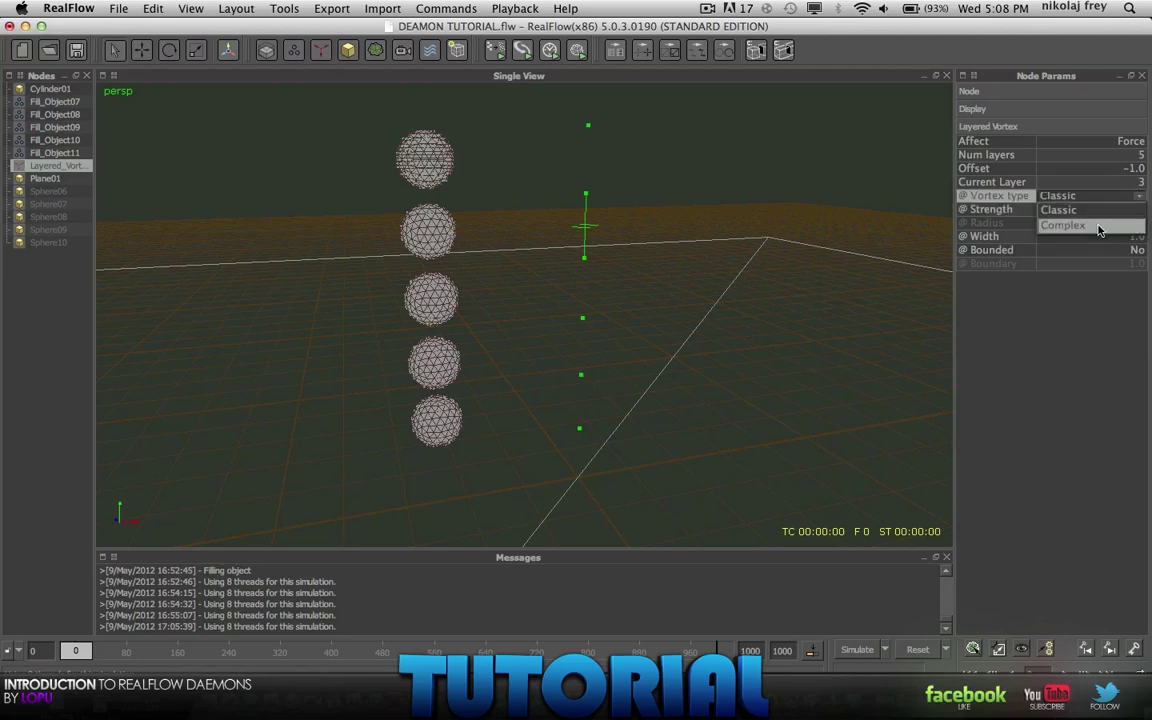
pyautogui.click(1095, 226)
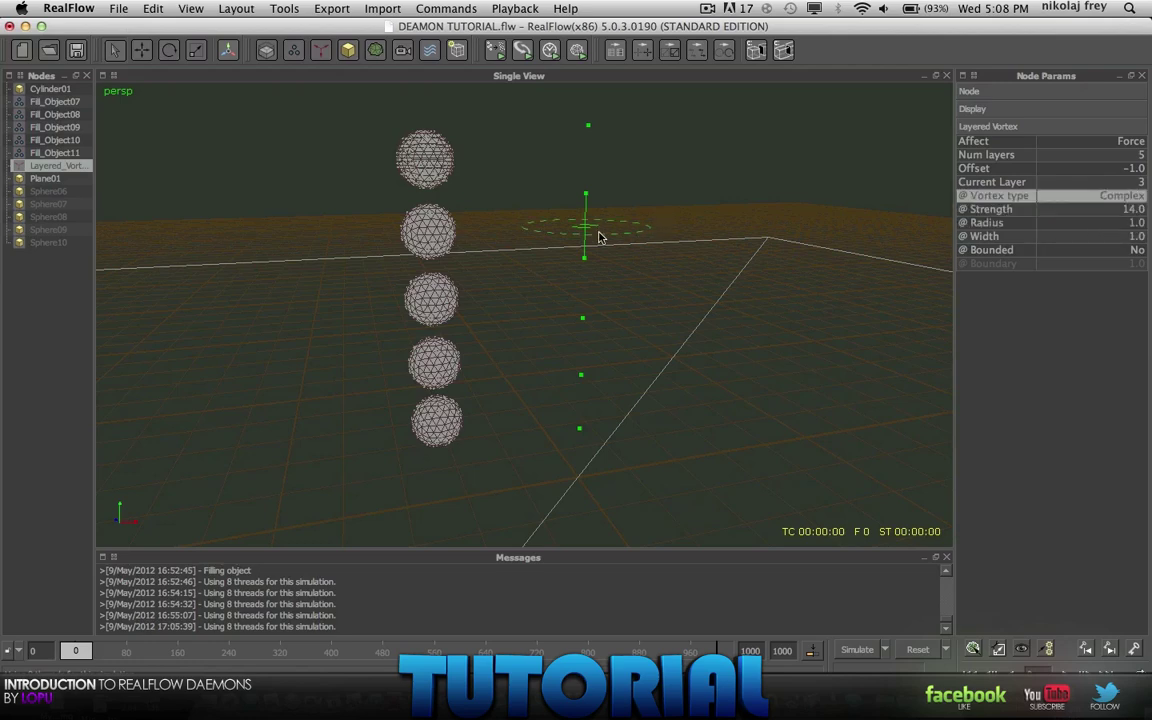
pyautogui.moveTo(600, 234)
pyautogui.keyDown('alt'); pyautogui.mouseDown()
pyautogui.moveTo(575, 353)
pyautogui.moveTo(572, 264)
pyautogui.moveTo(598, 230)
pyautogui.mouseUp(); pyautogui.keyUp('alt')
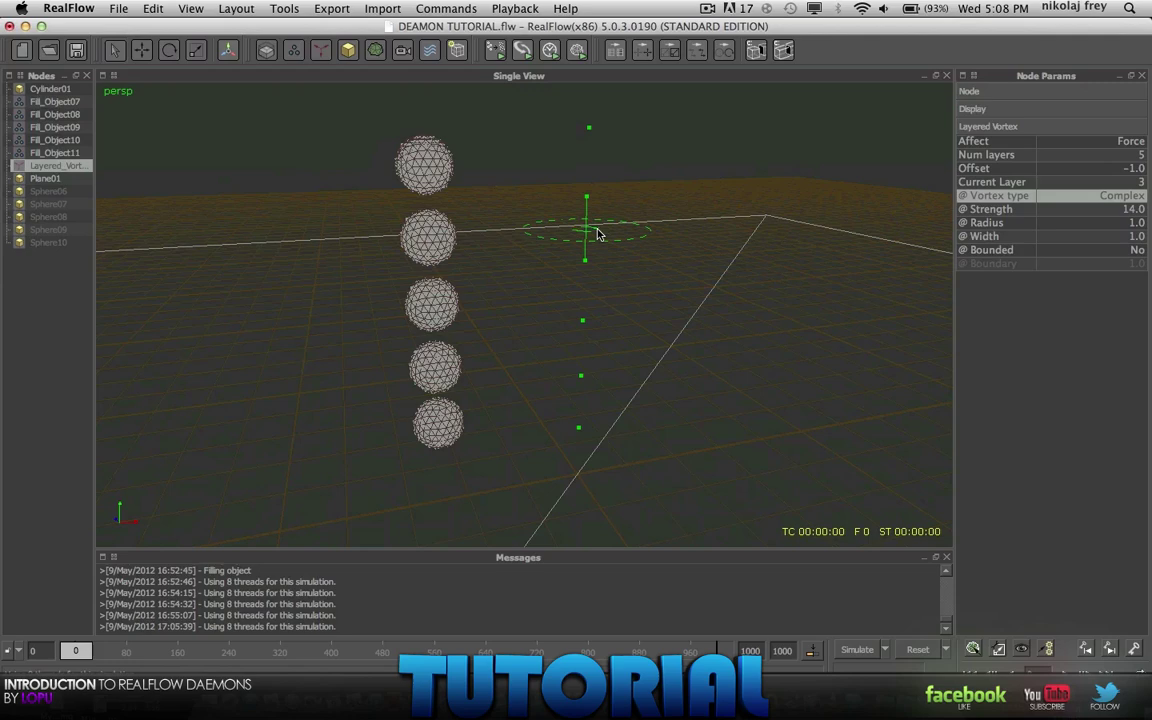
# Set the Layered Vortex's Current Layer to 4 and give that layer a Strength of 50.0
pyautogui.click(1140, 182)
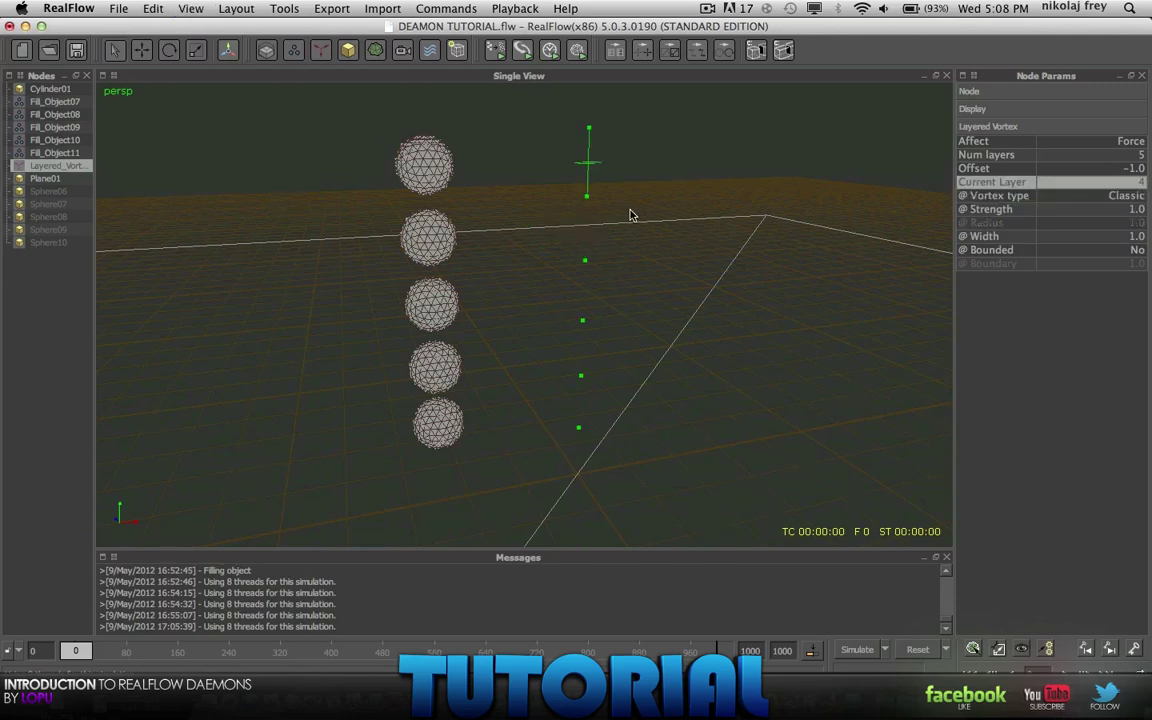
pyautogui.keyDown('alt'); pyautogui.moveTo(630, 215); pyautogui.dragTo(588, 182); pyautogui.keyUp('alt')
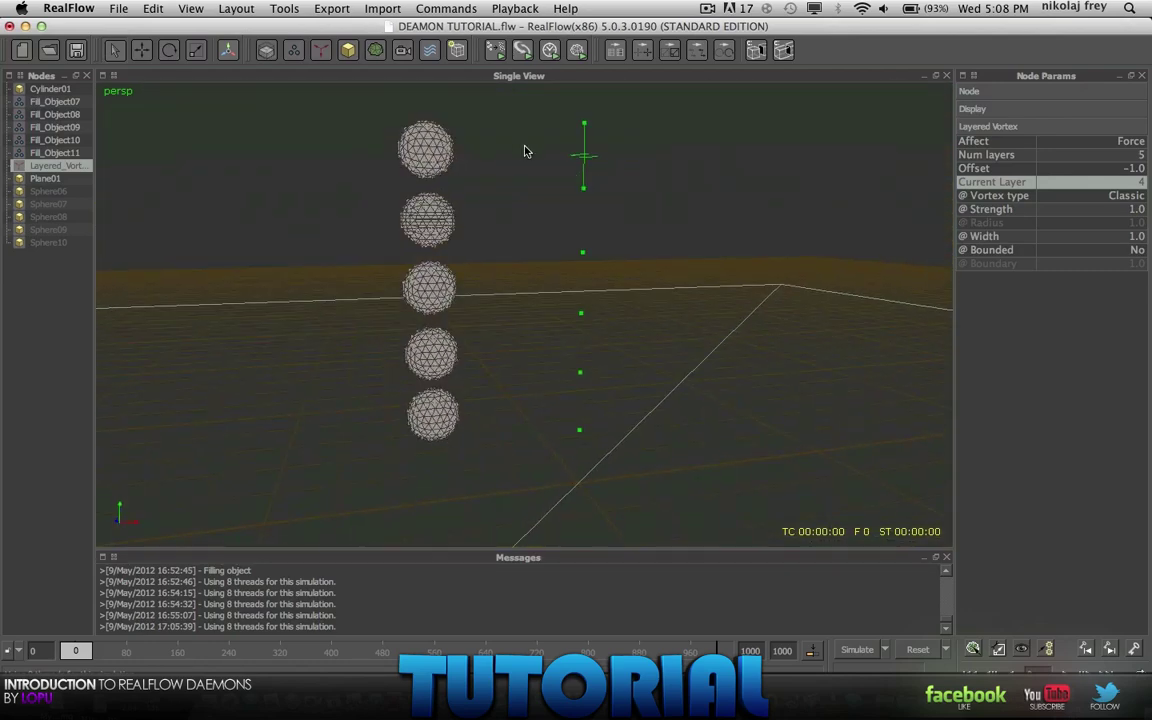
pyautogui.doubleClick(1136, 210)
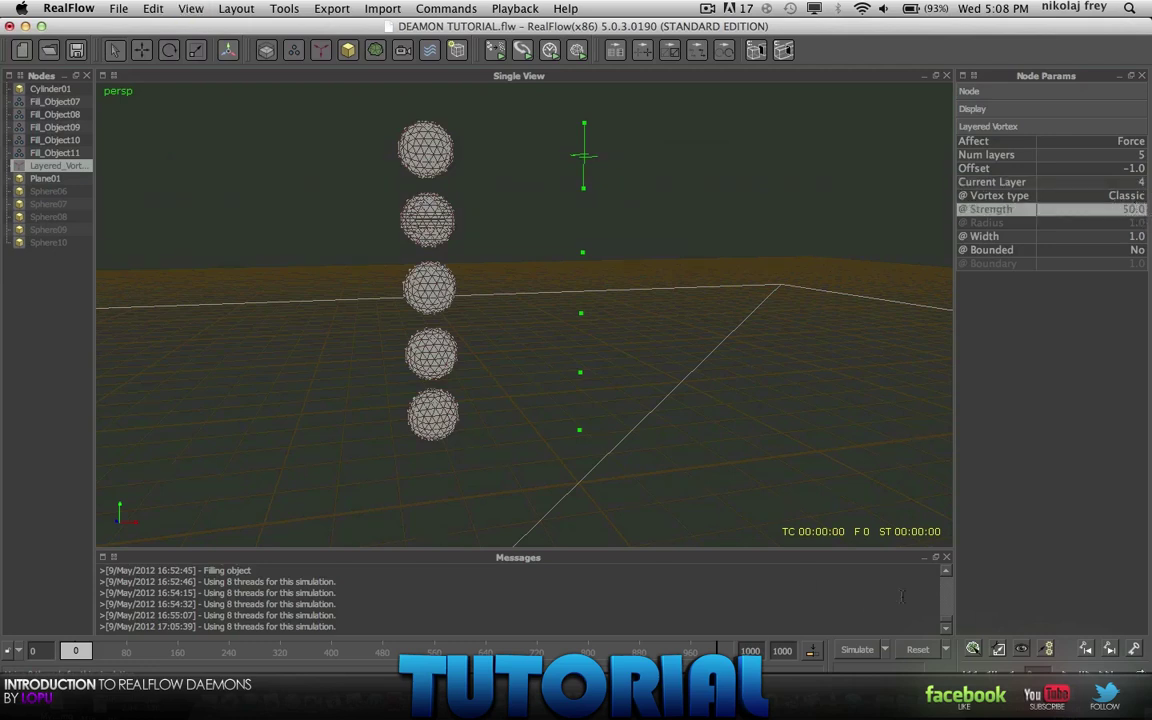
# Reset the scene and start simulating, with Fill_Object07 through Fill_Object11 selected to highlight their particles
pyautogui.click(917, 650)
pyautogui.press('Return')
pyautogui.click(857, 650)
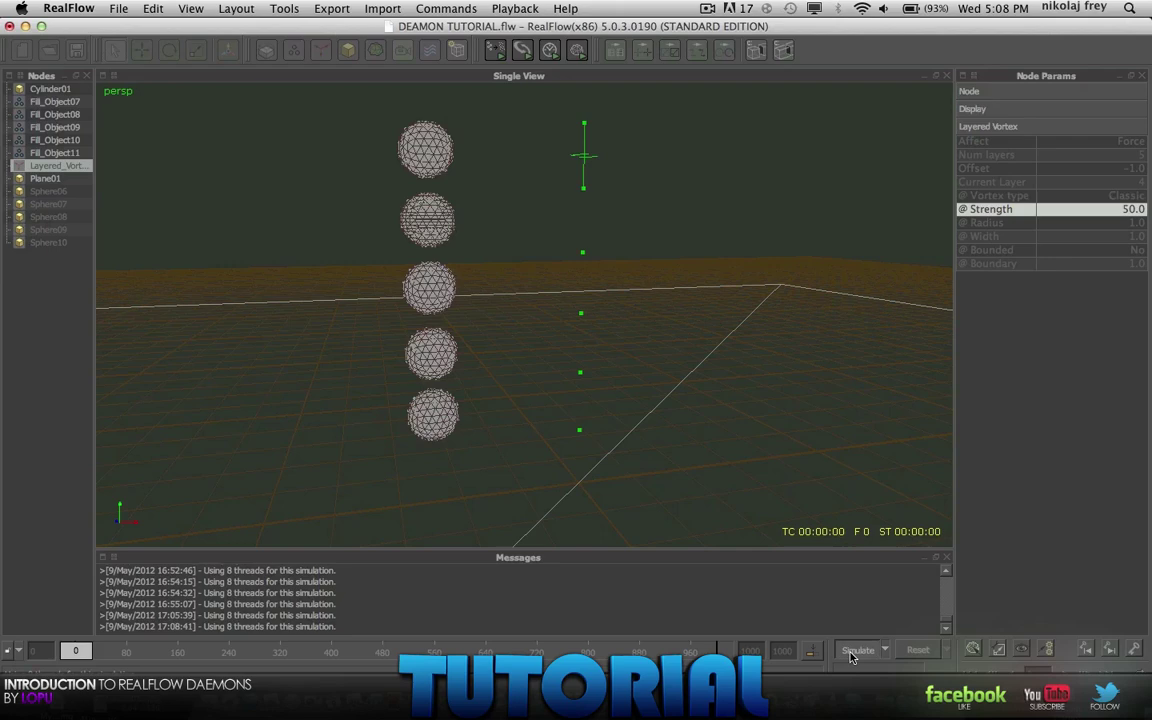
pyautogui.keyDown('alt'); pyautogui.moveTo(553, 342); pyautogui.dragTo(715, 314); pyautogui.keyUp('alt')
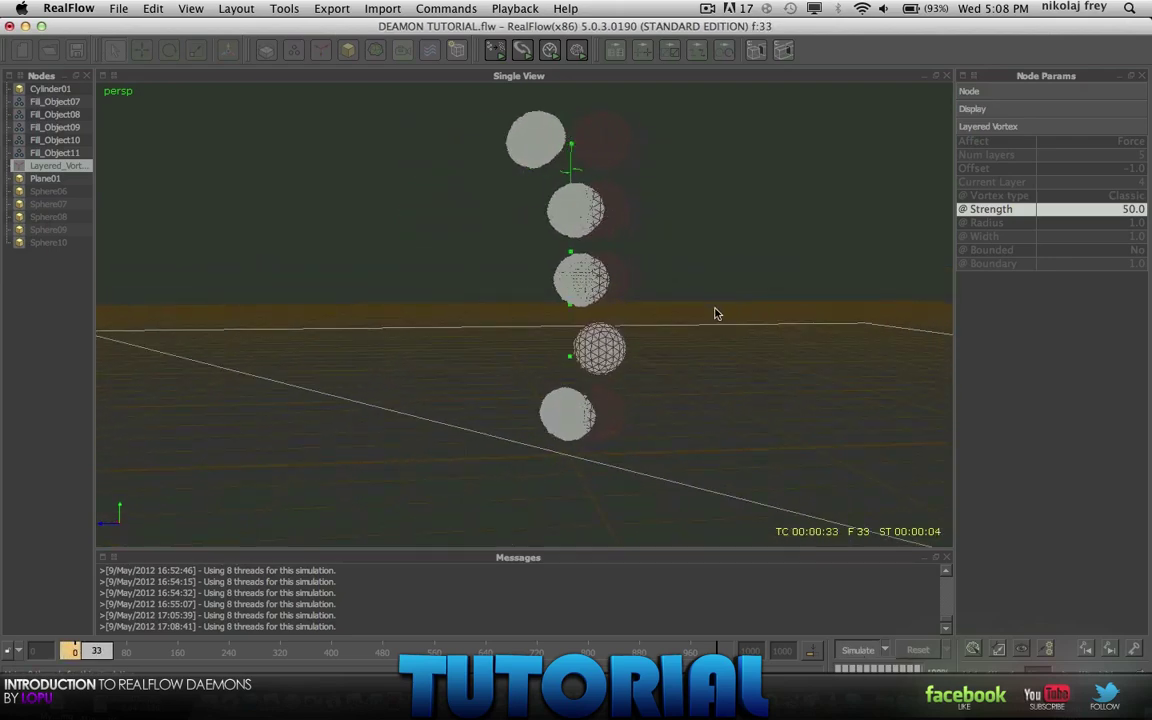
pyautogui.click(52, 103)
pyautogui.keyDown('shift'); pyautogui.click(46, 154); pyautogui.keyUp('shift')
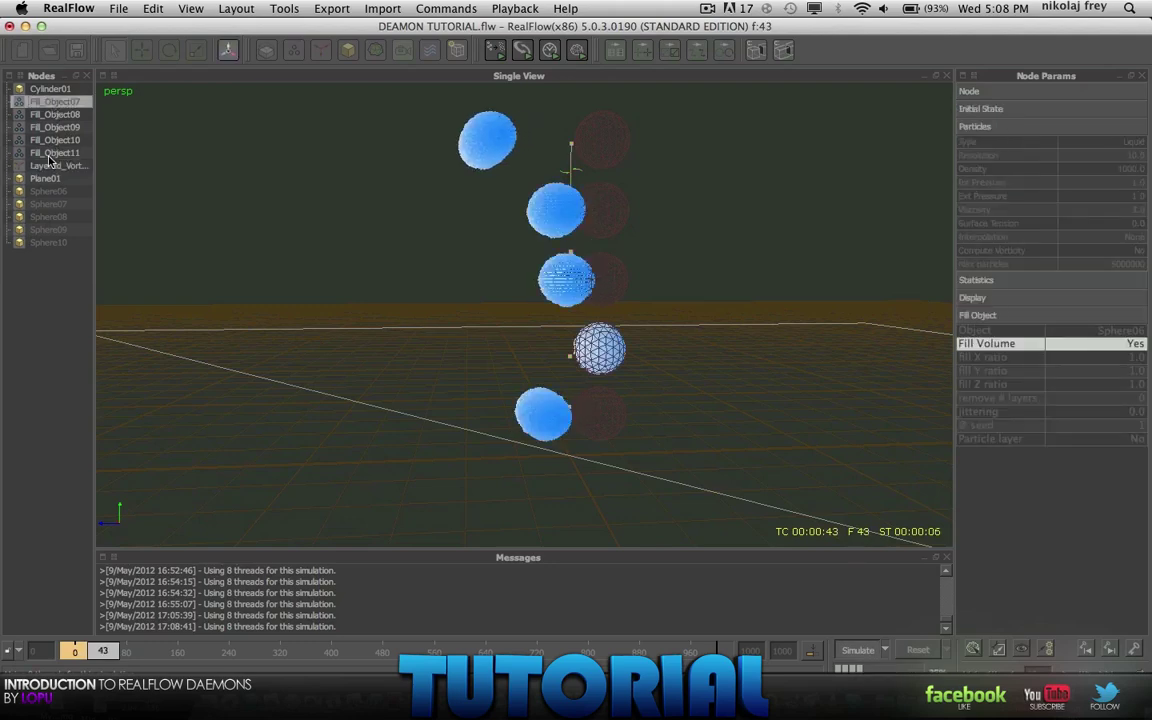
# Examine from several sides how each vortex layer moves its fluid sphere during the simulation, and stop the simulation
pyautogui.keyDown('alt'); pyautogui.moveTo(488, 226); pyautogui.dragTo(463, 239); pyautogui.keyUp('alt')
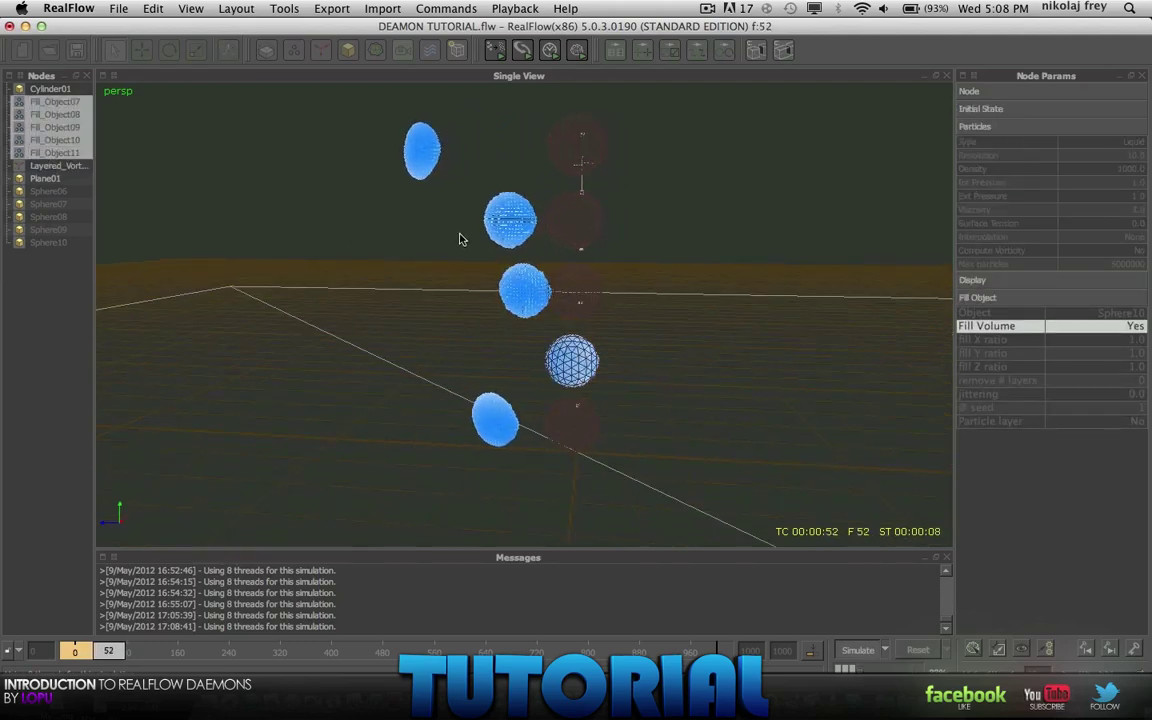
pyautogui.keyDown('alt'); pyautogui.moveTo(550, 355); pyautogui.dragTo(251, 367); pyautogui.keyUp('alt')
pyautogui.keyDown('alt'); pyautogui.moveTo(514, 321); pyautogui.dragTo(455, 318); pyautogui.keyUp('alt')
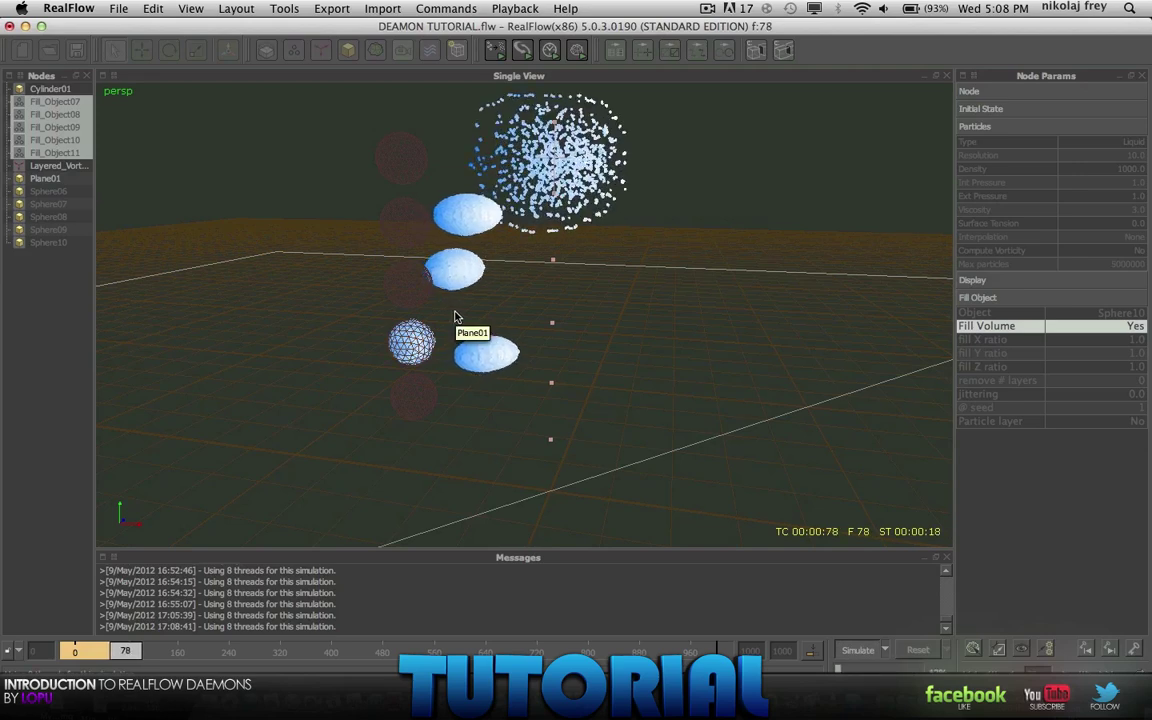
pyautogui.keyDown('alt'); pyautogui.moveTo(520, 208); pyautogui.dragTo(379, 201); pyautogui.keyUp('alt')
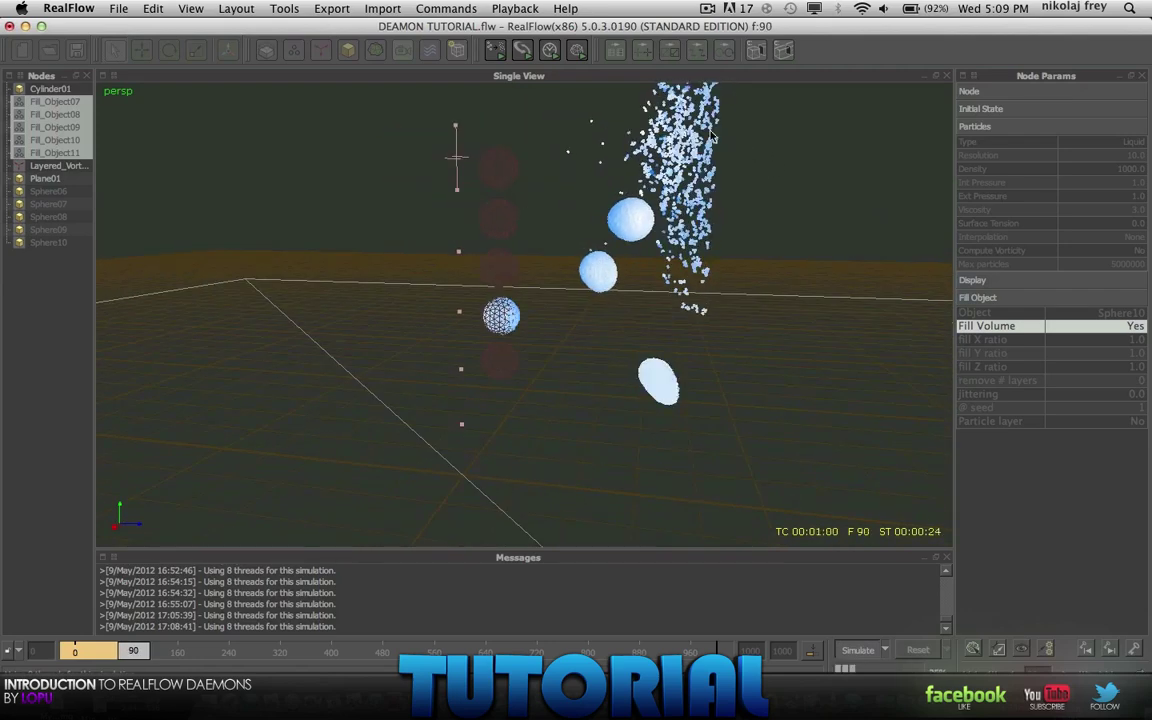
pyautogui.keyDown('alt'); pyautogui.moveTo(652, 156); pyautogui.dragTo(768, 258); pyautogui.keyUp('alt')
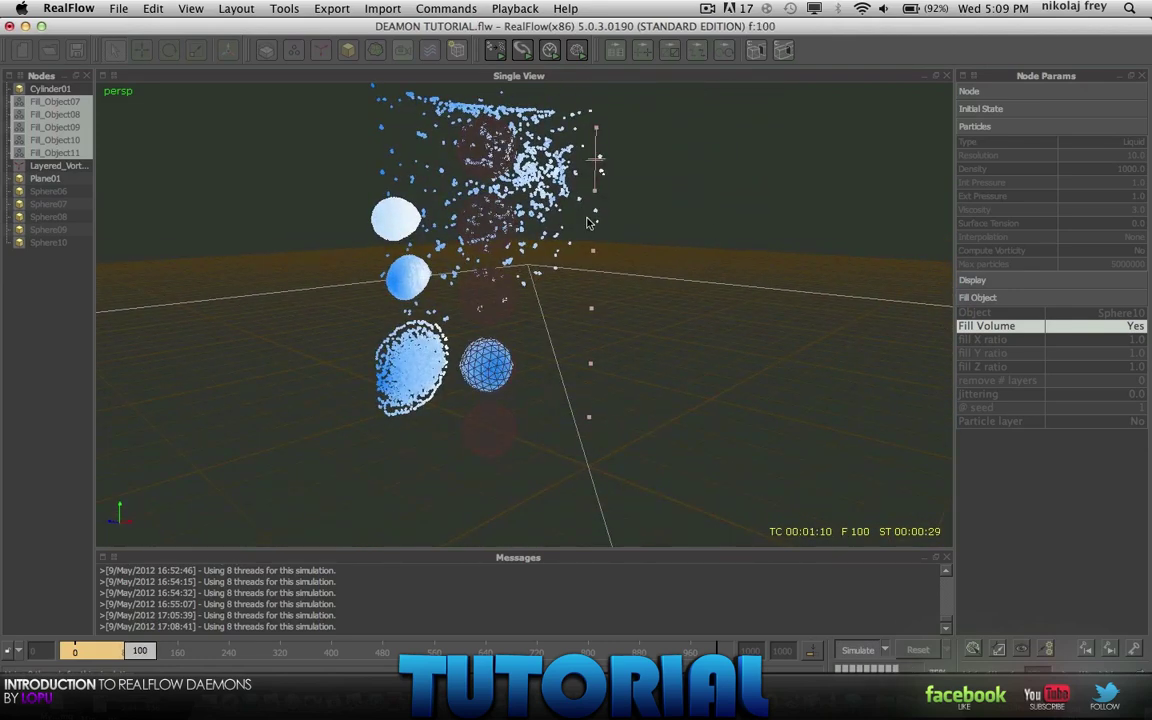
pyautogui.keyDown('alt'); pyautogui.moveTo(602, 215); pyautogui.dragTo(489, 210); pyautogui.keyUp('alt')
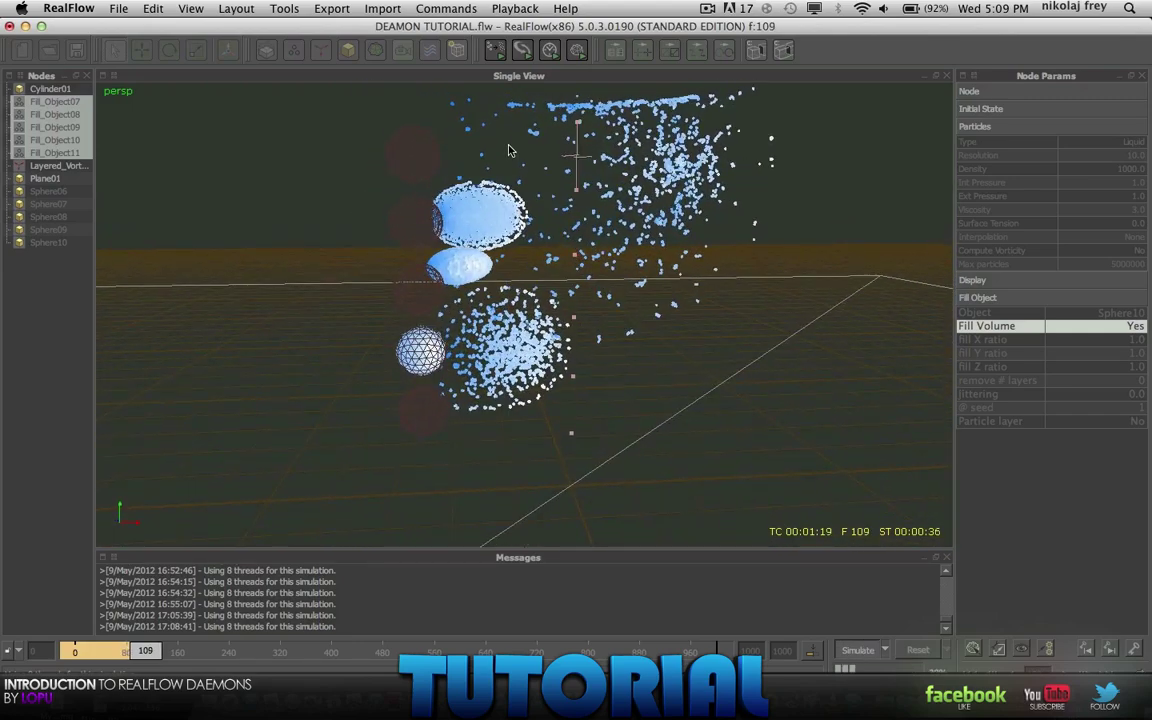
pyautogui.keyDown('alt'); pyautogui.moveTo(460, 140); pyautogui.dragTo(549, 167); pyautogui.keyUp('alt')
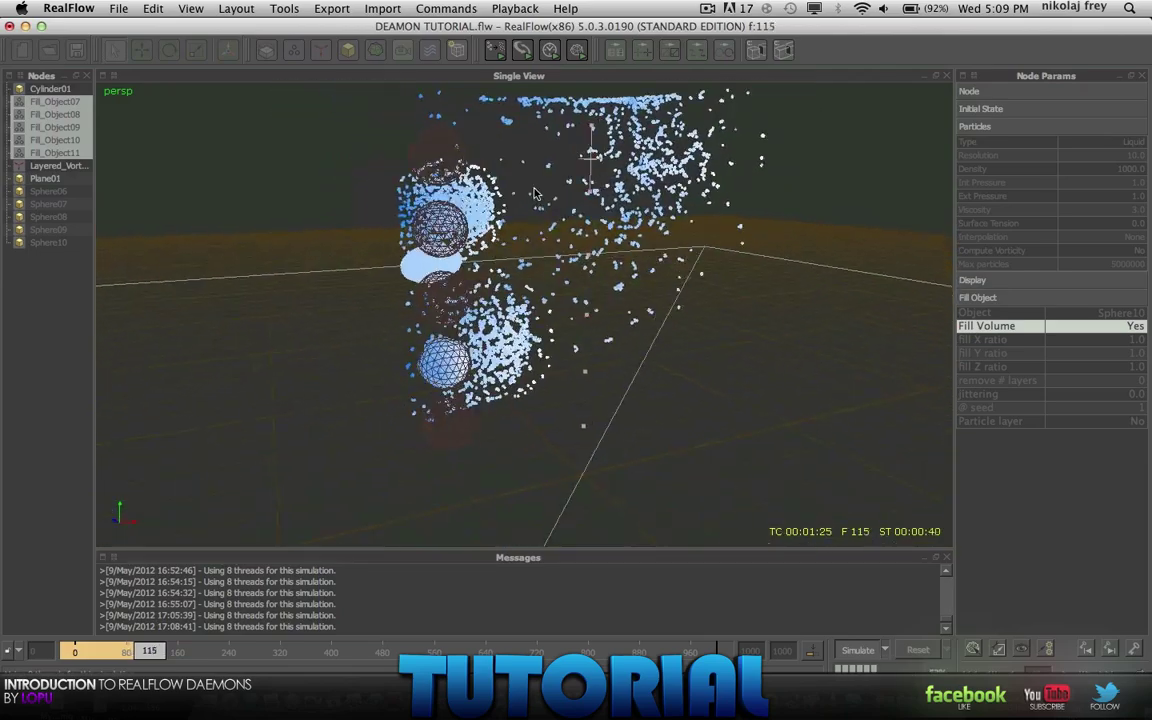
pyautogui.keyDown('alt'); pyautogui.moveTo(576, 283); pyautogui.dragTo(673, 240); pyautogui.keyUp('alt')
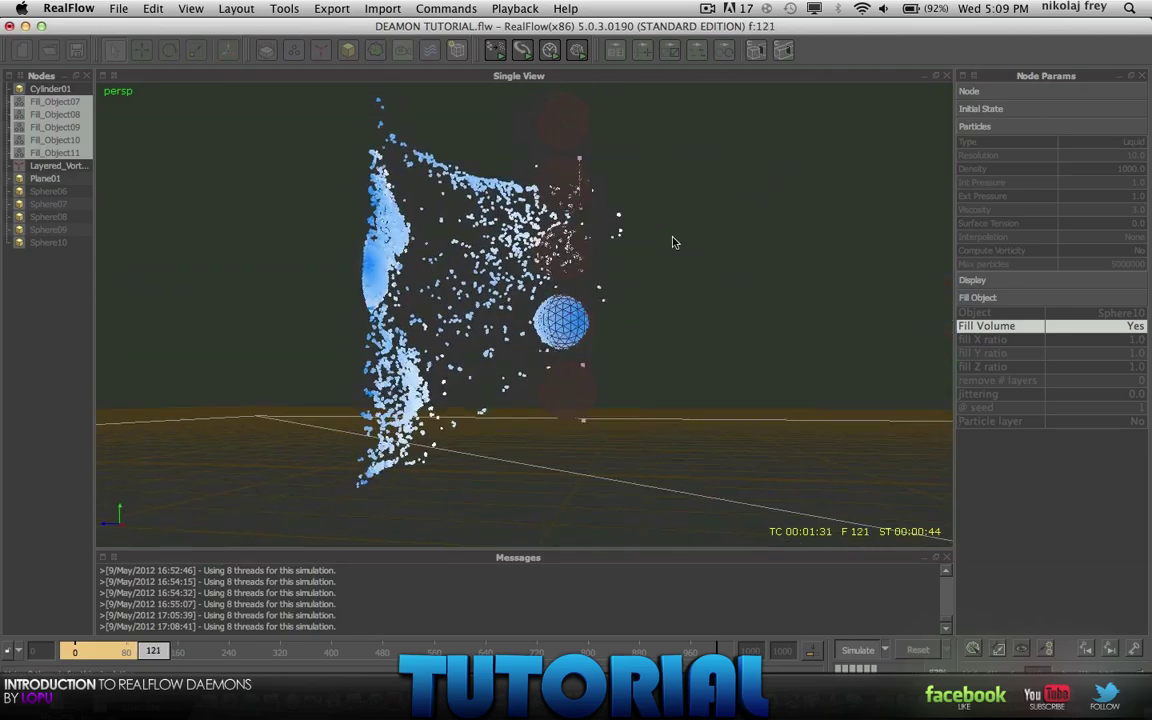
pyautogui.scroll(10, 553, 315)
pyautogui.keyDown('alt'); pyautogui.moveTo(623, 337); pyautogui.dragTo(497, 374); pyautogui.keyUp('alt')
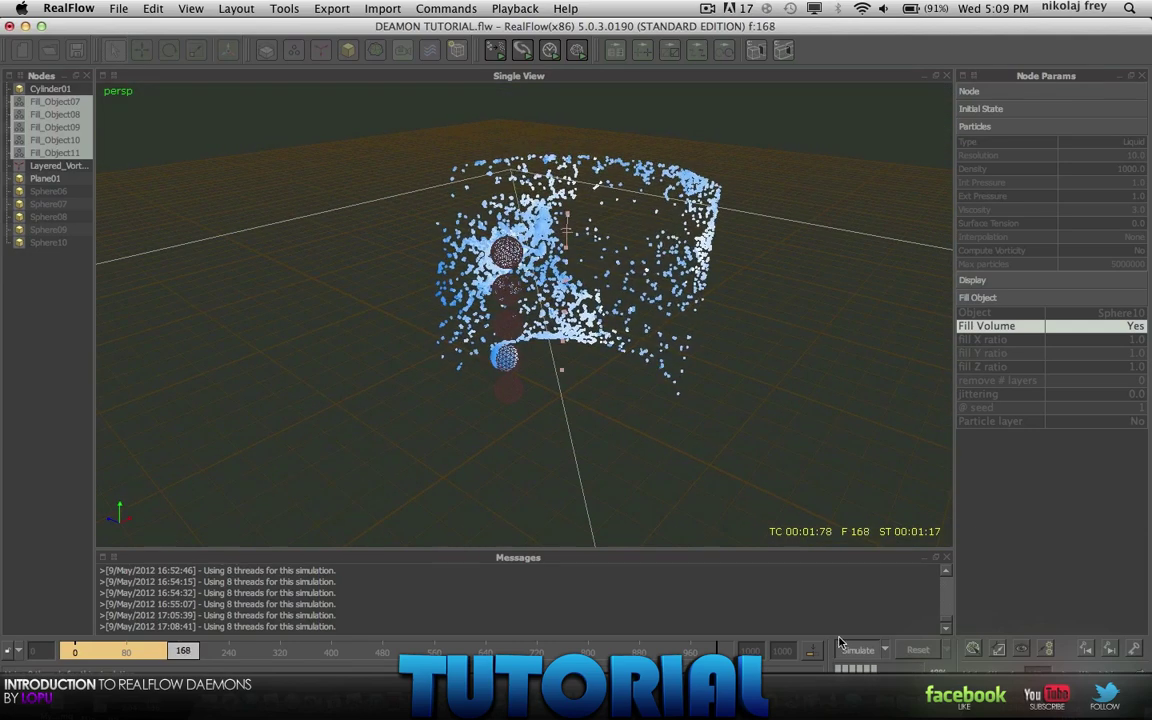
pyautogui.click(857, 650)
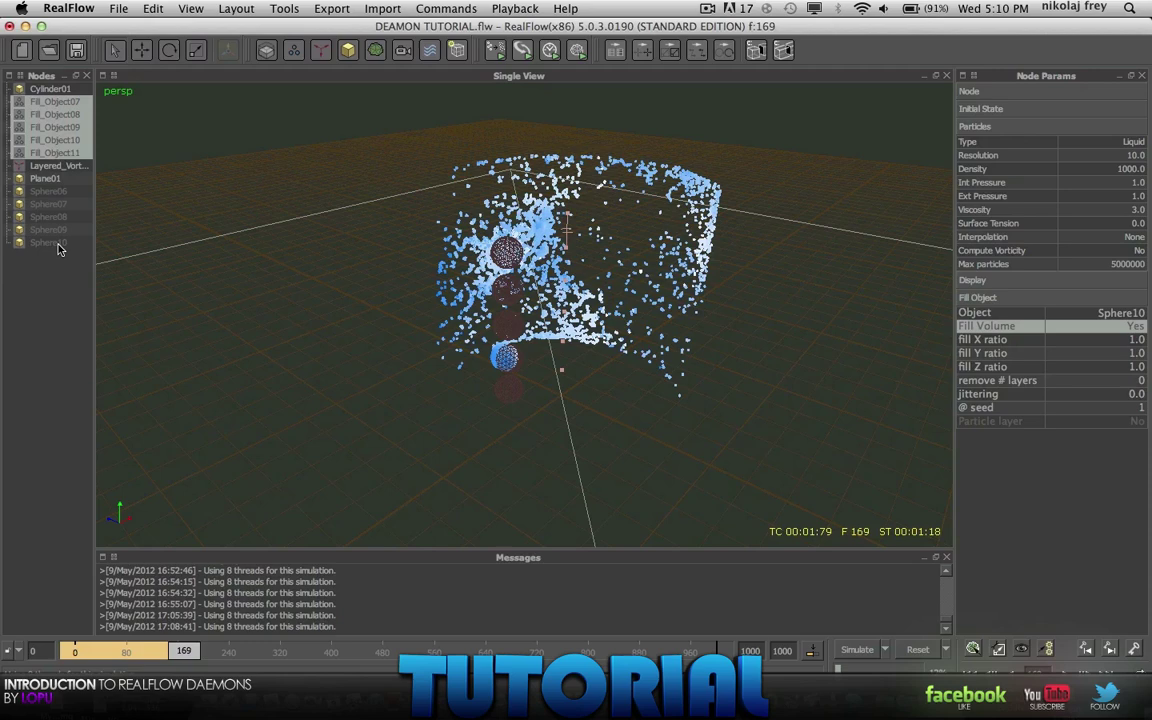
# Set Fill Volume to No for Fill_Object07 through Fill_Object11 and clear the selection
pyautogui.click(55, 264)
pyautogui.click(45, 153)
pyautogui.keyDown('shift'); pyautogui.click(46, 103); pyautogui.keyUp('shift')
pyautogui.click(1136, 336)
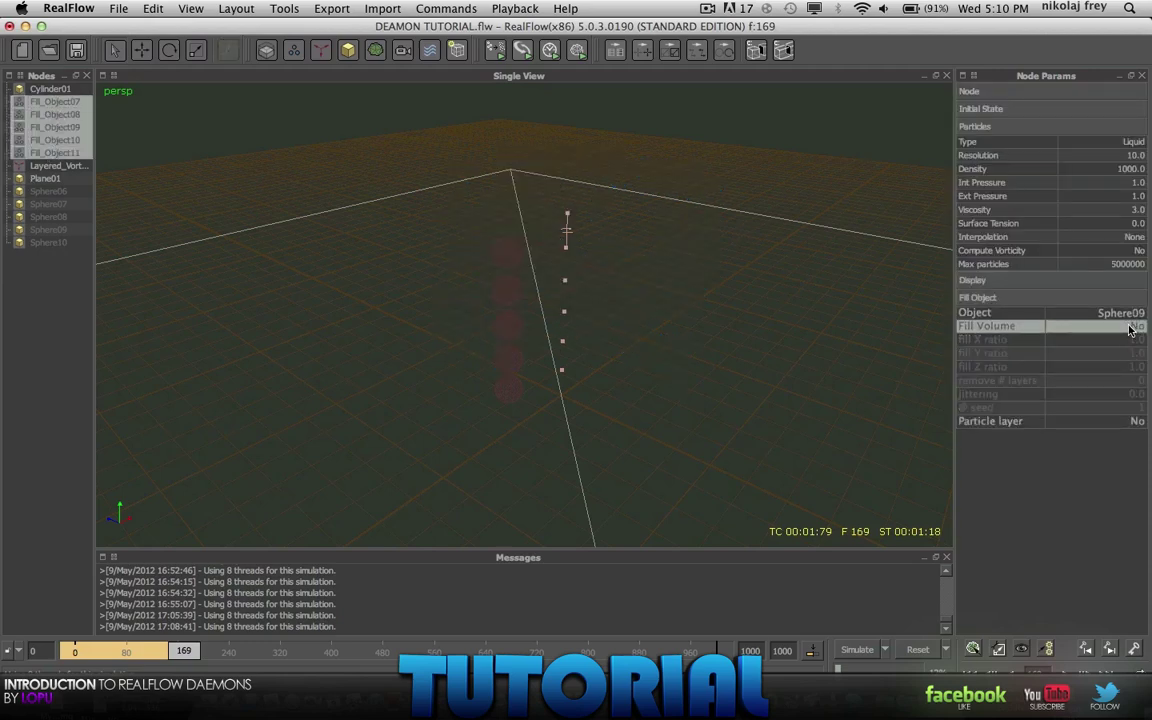
pyautogui.click(57, 264)
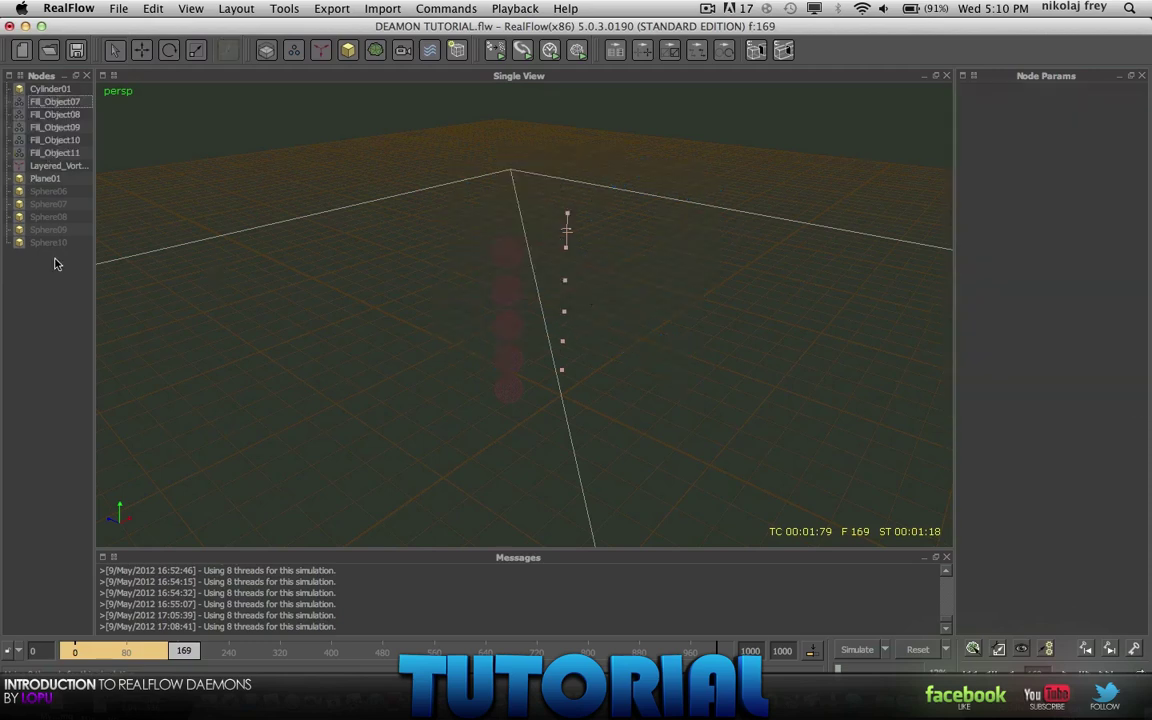
# Add a Sphere emitter to the scene with a Resolution of 3.0 and a Speed of 15.0
pyautogui.click(295, 52)
pyautogui.click(322, 106)
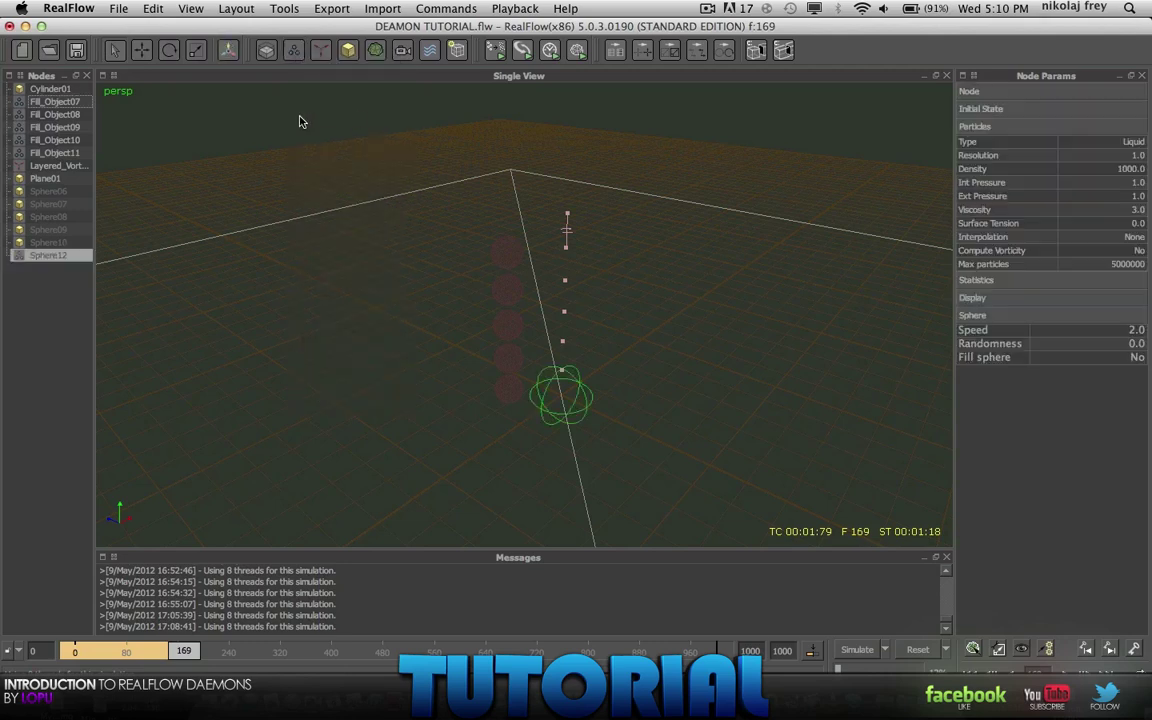
pyautogui.keyDown('alt'); pyautogui.moveTo(720, 405); pyautogui.dragTo(596, 290); pyautogui.keyUp('alt')
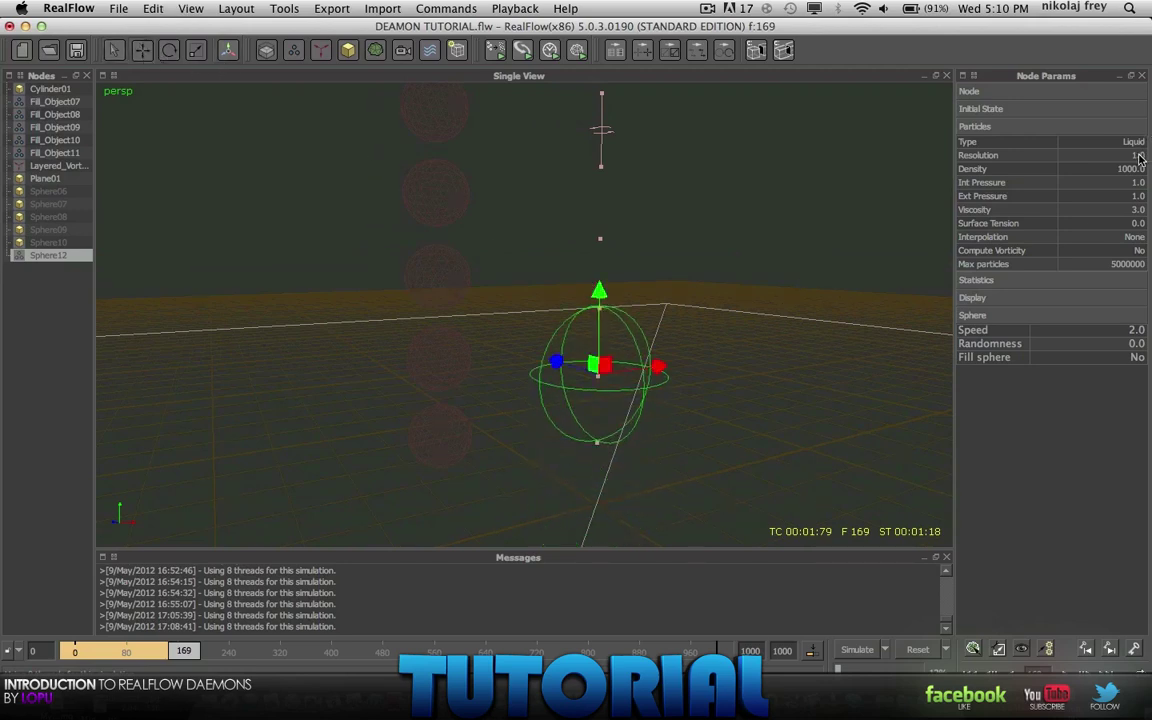
pyautogui.press('Tab')
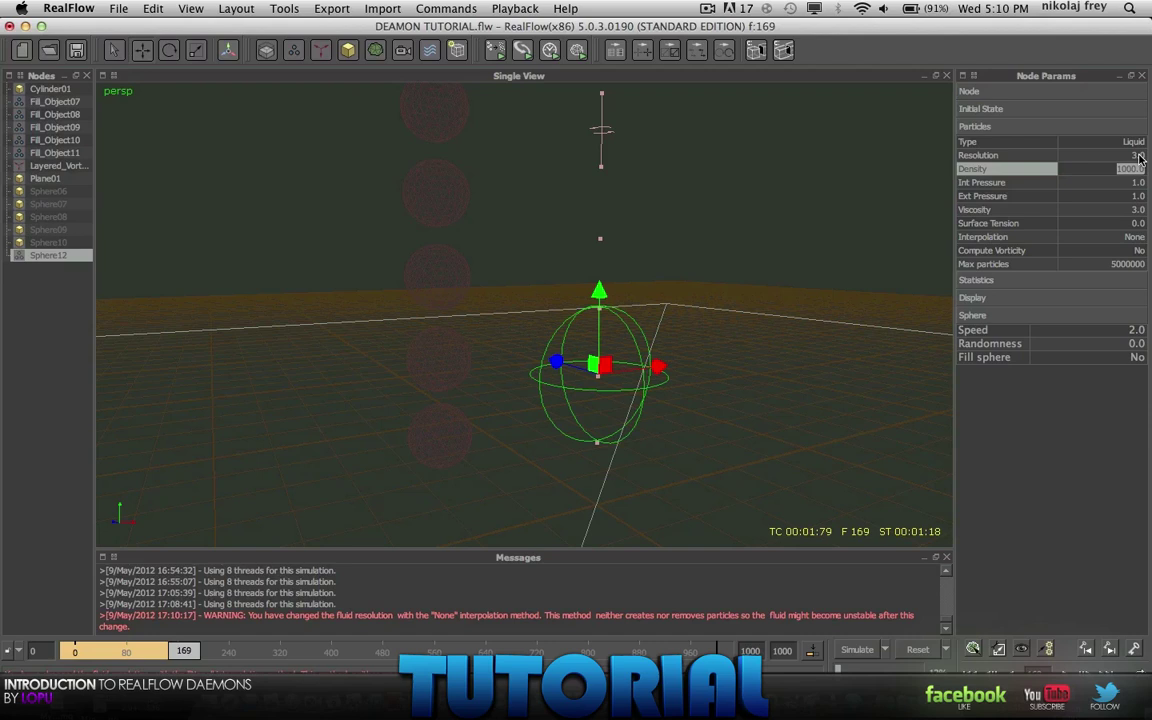
pyautogui.click(1137, 331)
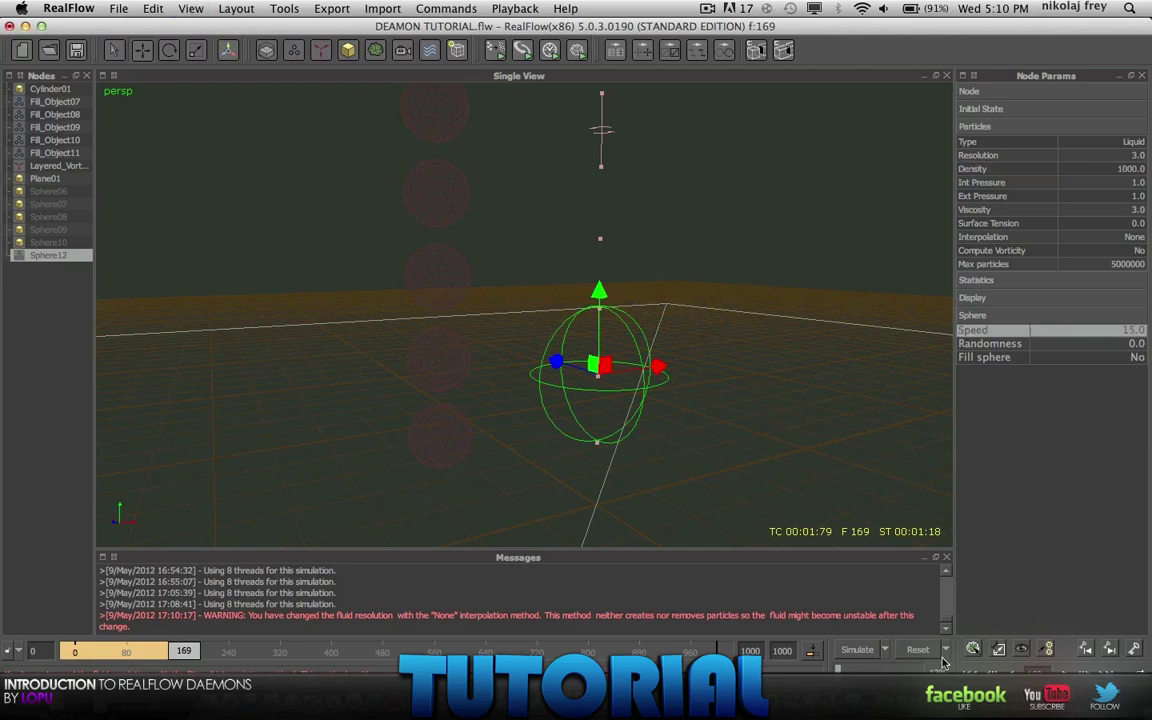
# Reset the scene, run a simulation with the new sphere emitter, and watch its particles from farther away
pyautogui.click(917, 650)
pyautogui.press('Return')
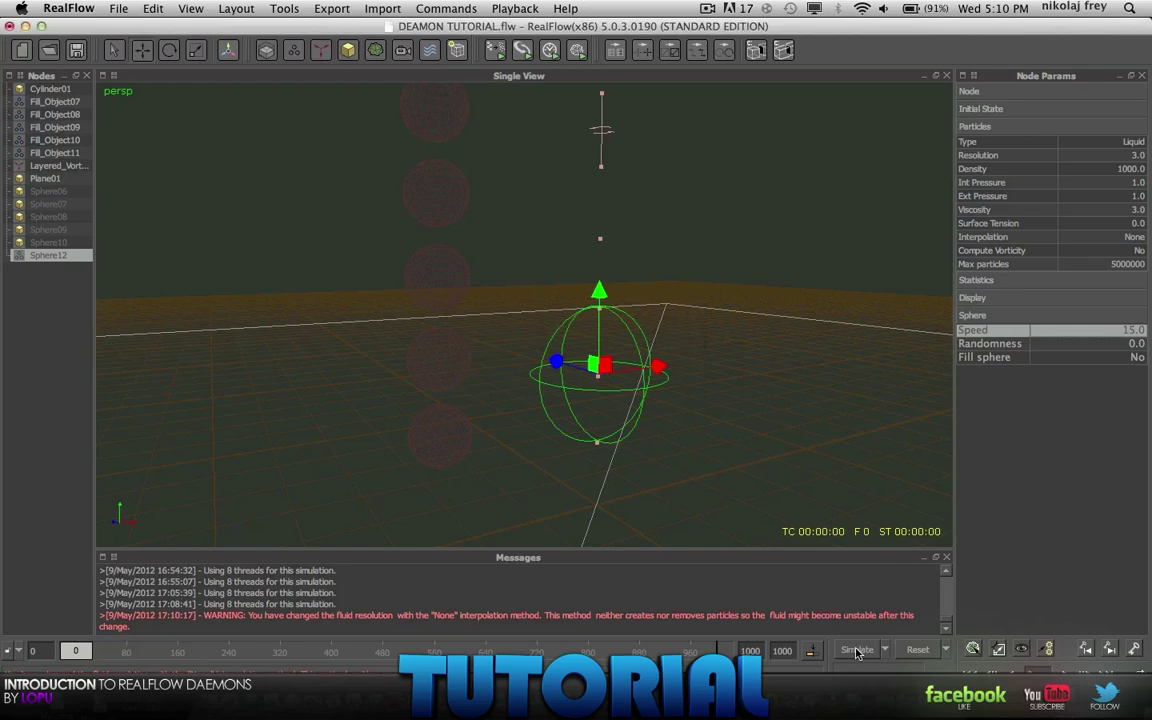
pyautogui.click(857, 653)
pyautogui.scroll(-6, 663, 327)
pyautogui.keyDown('alt'); pyautogui.moveTo(634, 305); pyautogui.dragTo(564, 271); pyautogui.keyUp('alt')
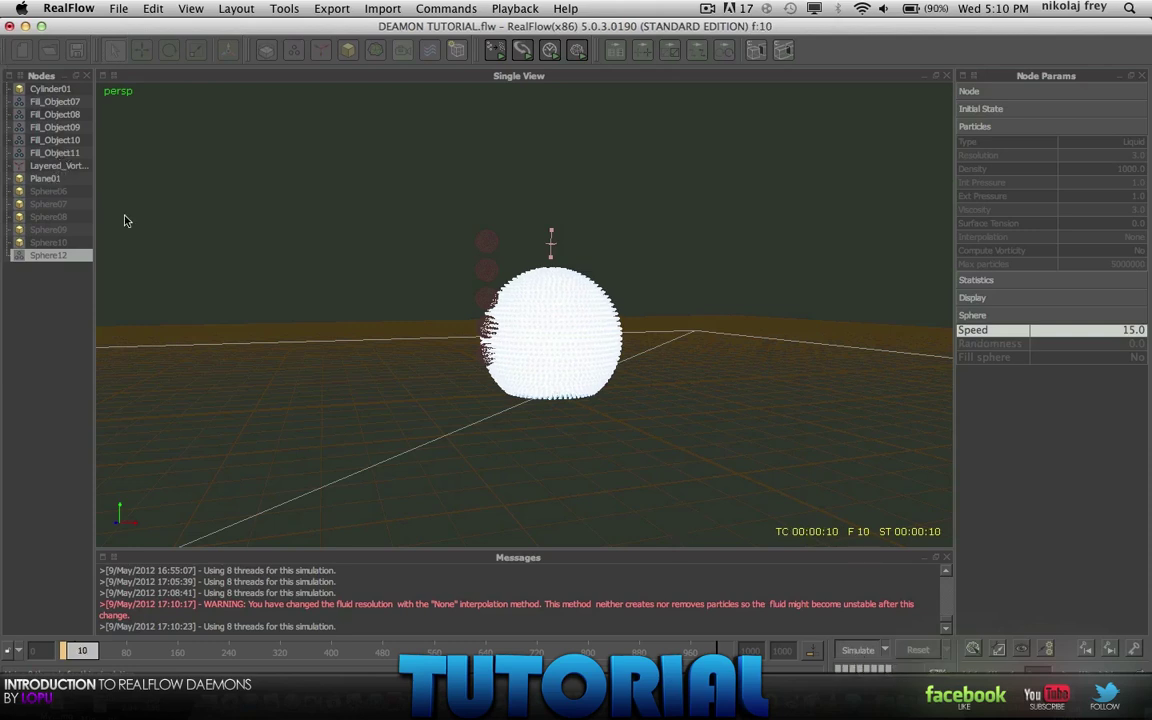
# Set Cylinder01's Visible option to Yes with the simulation paused, and resume simulating
pyautogui.click(850, 650)
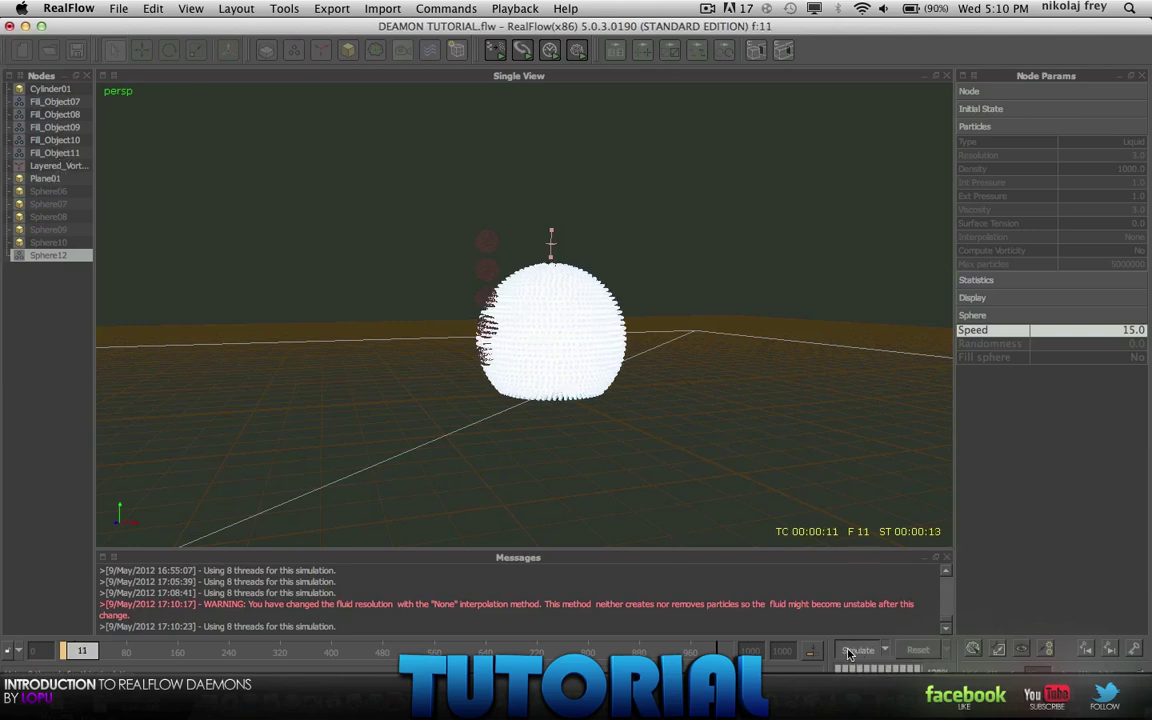
pyautogui.click(46, 91)
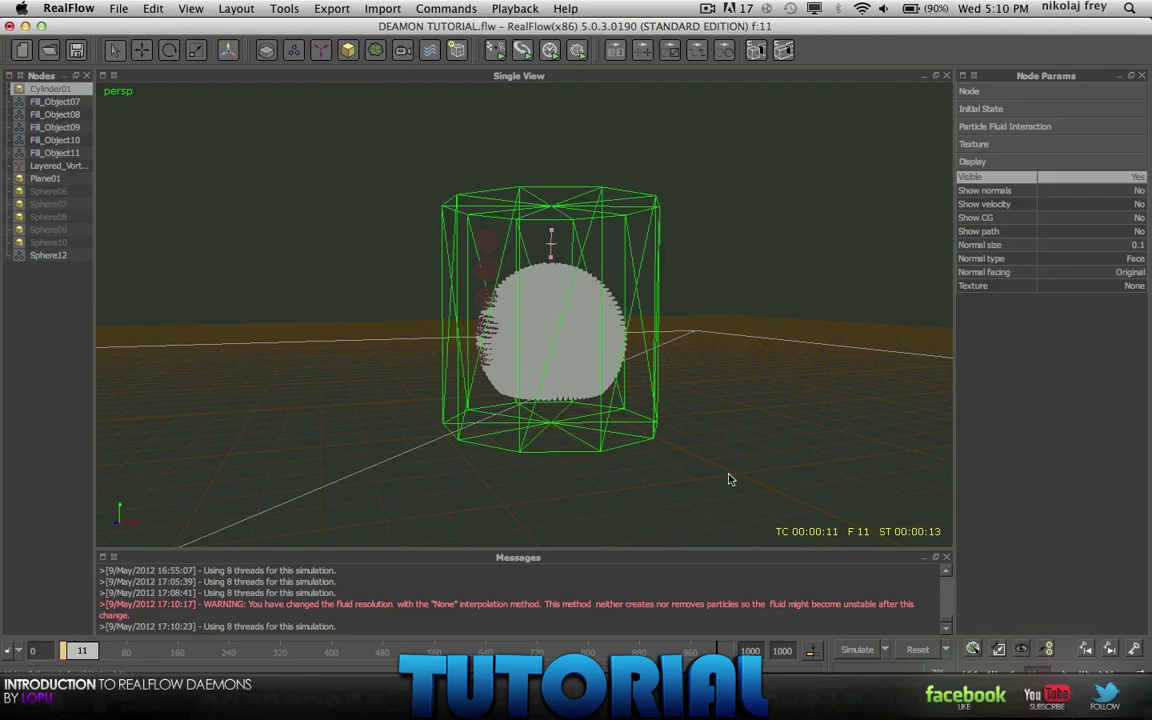
pyautogui.click(860, 652)
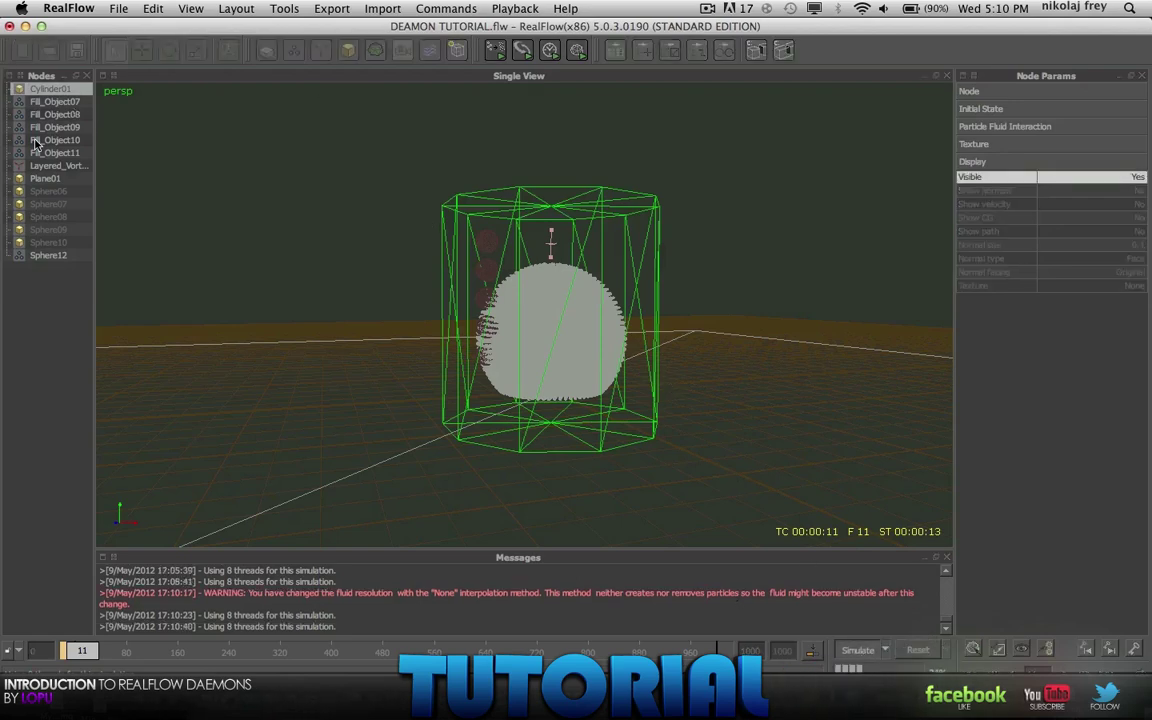
# Examine the Sphere12 emitter's particles inside the large cylinder from several angles and distances while the simulation runs
pyautogui.click(43, 261)
pyautogui.scroll(3, 571, 311)
pyautogui.keyDown('alt'); pyautogui.moveTo(571, 311); pyautogui.dragTo(638, 286); pyautogui.keyUp('alt')
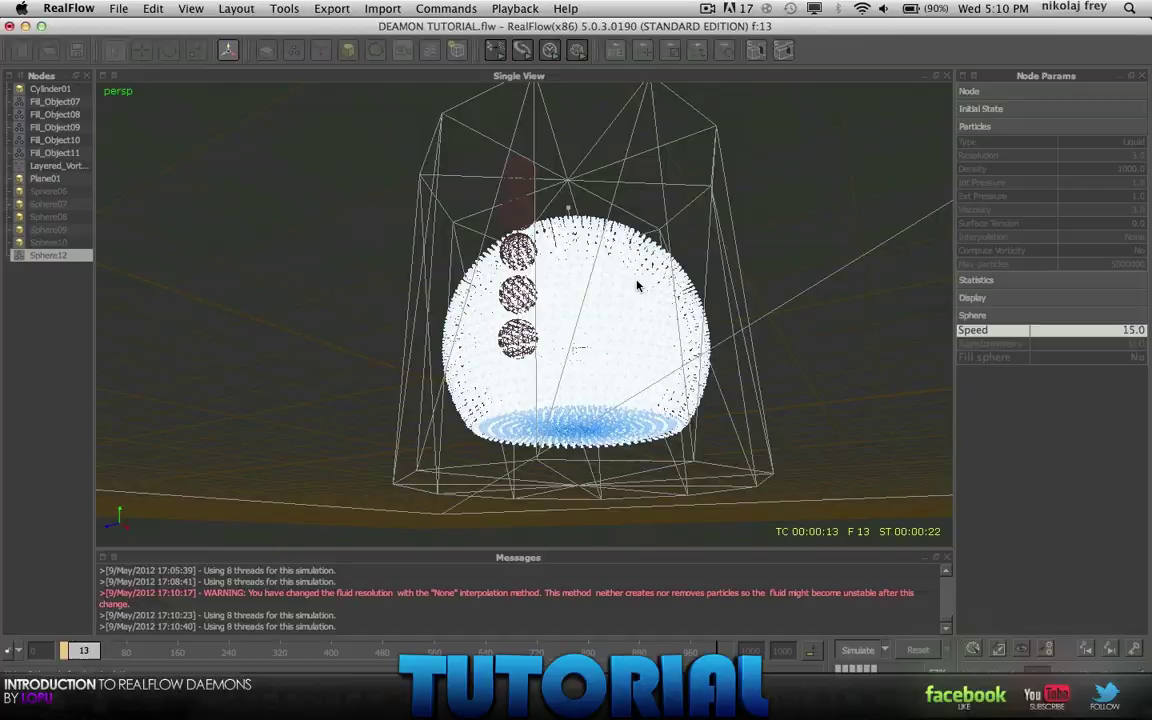
pyautogui.scroll(5, 638, 330)
pyautogui.keyDown('alt'); pyautogui.moveTo(638, 333); pyautogui.dragTo(478, 374); pyautogui.keyUp('alt')
pyautogui.keyDown('alt'); pyautogui.moveTo(536, 434); pyautogui.dragTo(610, 318); pyautogui.keyUp('alt')
pyautogui.keyDown('alt'); pyautogui.moveTo(740, 325); pyautogui.dragTo(504, 303, button='right'); pyautogui.keyUp('alt')
pyautogui.keyDown('alt'); pyautogui.moveTo(504, 303); pyautogui.dragTo(604, 347); pyautogui.keyUp('alt')
pyautogui.keyDown('alt'); pyautogui.moveTo(690, 347); pyautogui.dragTo(595, 343, button='right'); pyautogui.keyUp('alt')
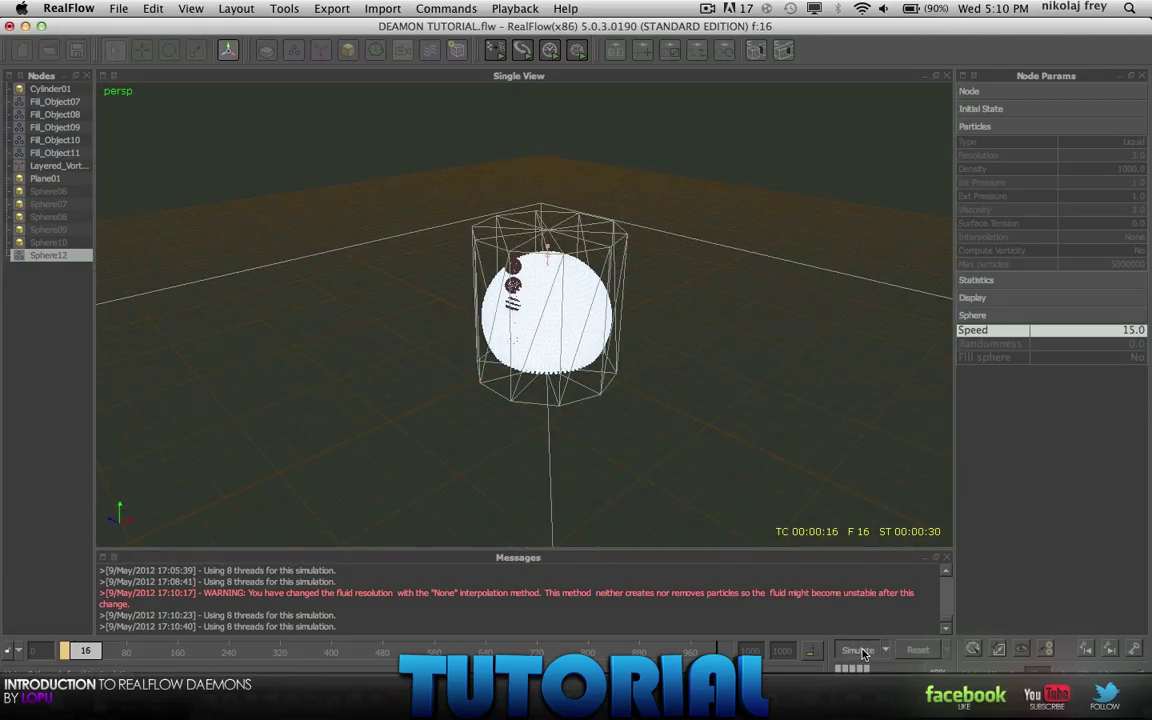
# Stop the simulation, reset the scene, and delete the Sphere12 emitter
pyautogui.click(857, 650)
pyautogui.click(917, 649)
pyautogui.click(620, 378)
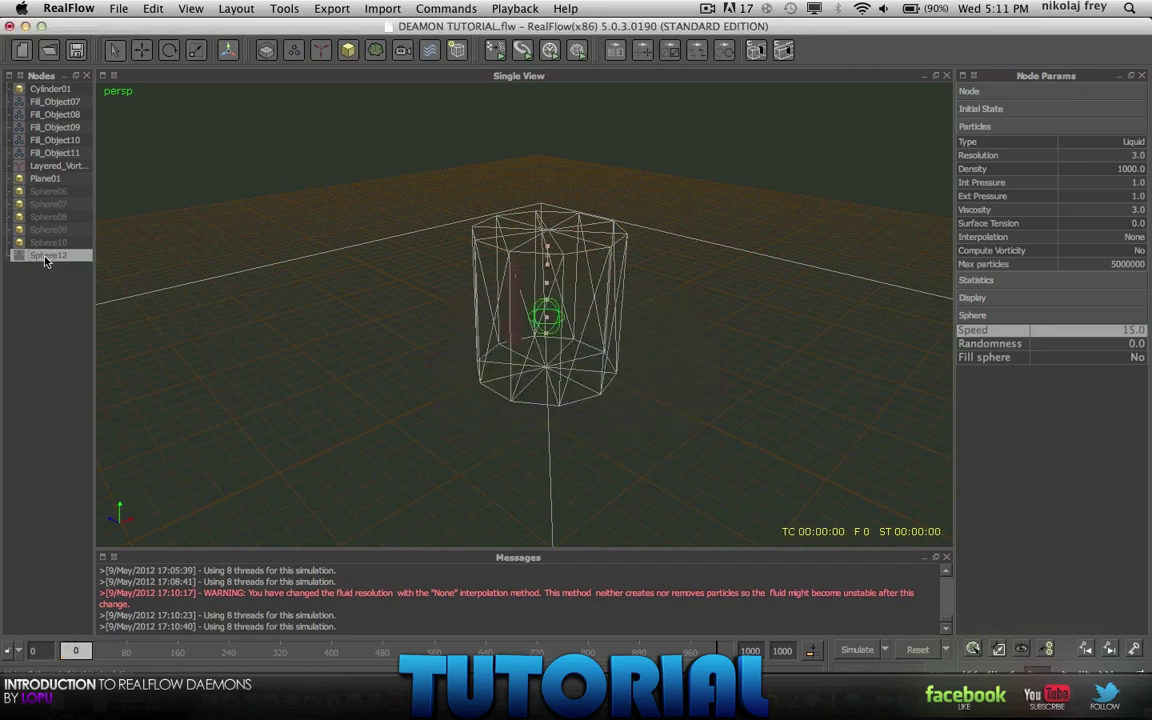
pyautogui.press('Delete')
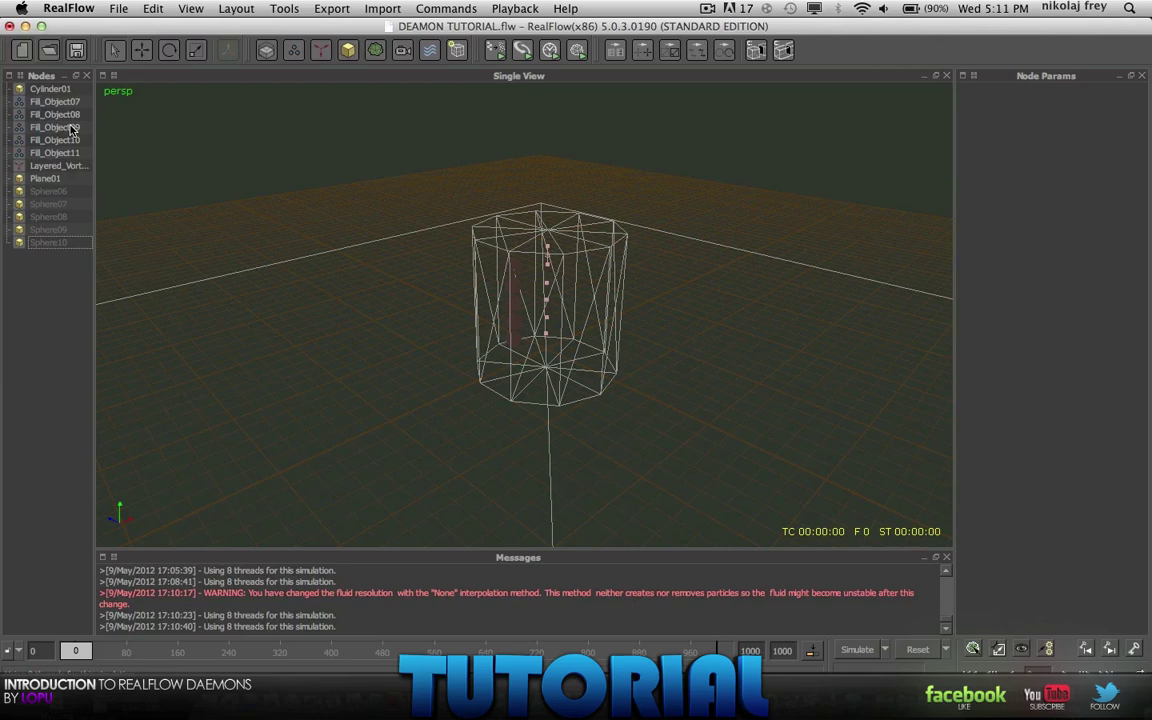
# Add a second cylinder object and raise it to a Y position of about 3.27 inside the large cylinder
pyautogui.click(349, 52)
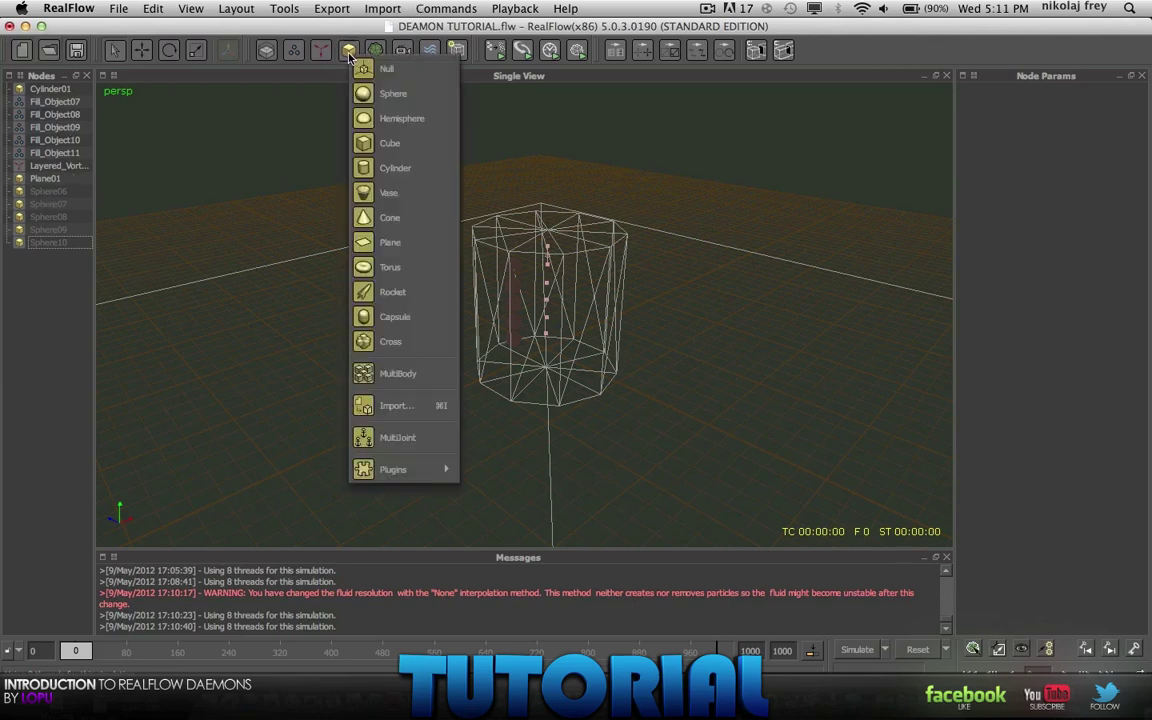
pyautogui.click(405, 170)
pyautogui.scroll(5, 550, 383)
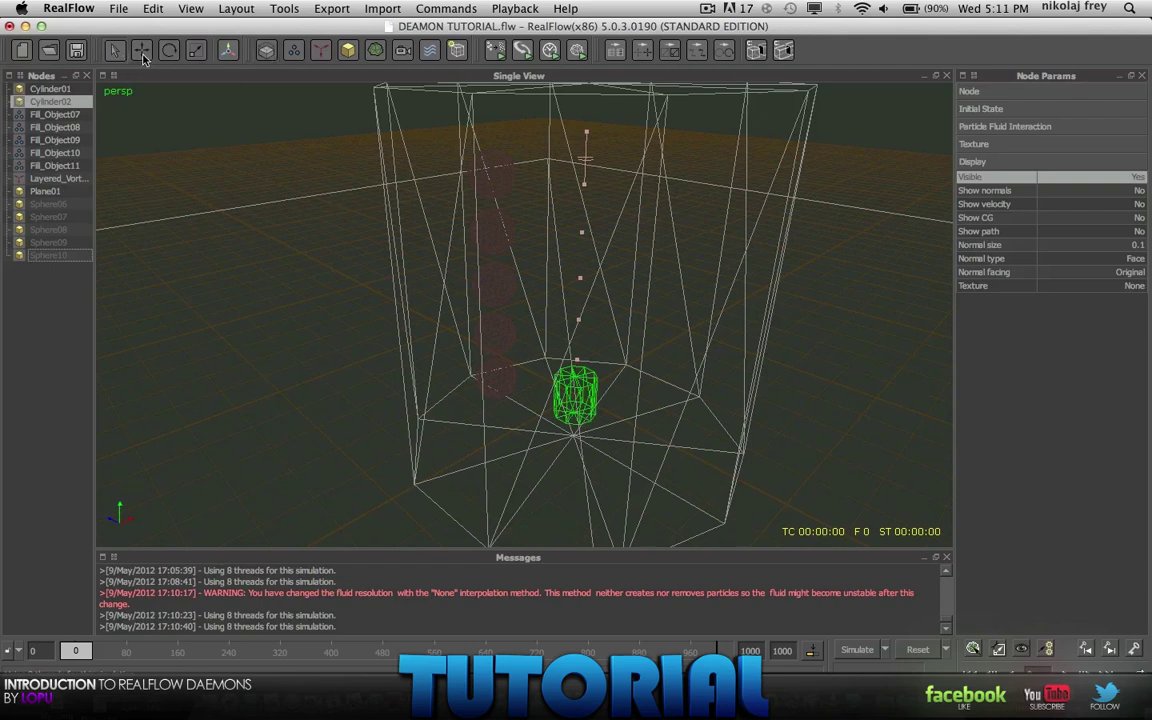
pyautogui.click(141, 52)
pyautogui.moveTo(579, 300); pyautogui.dragTo(580, 175)
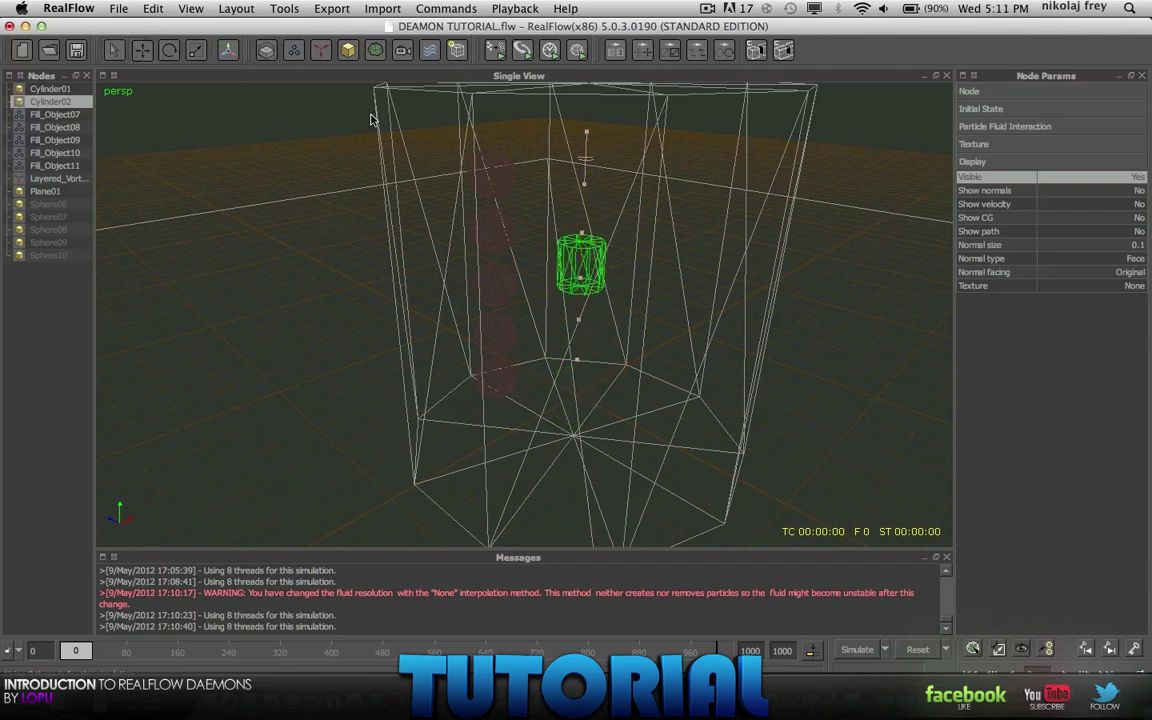
# Scale Cylinder02 to about 3.5 × 5.7 × 3.4 so that it spans the vortex layers inside the large cylinder
pyautogui.click(200, 57)
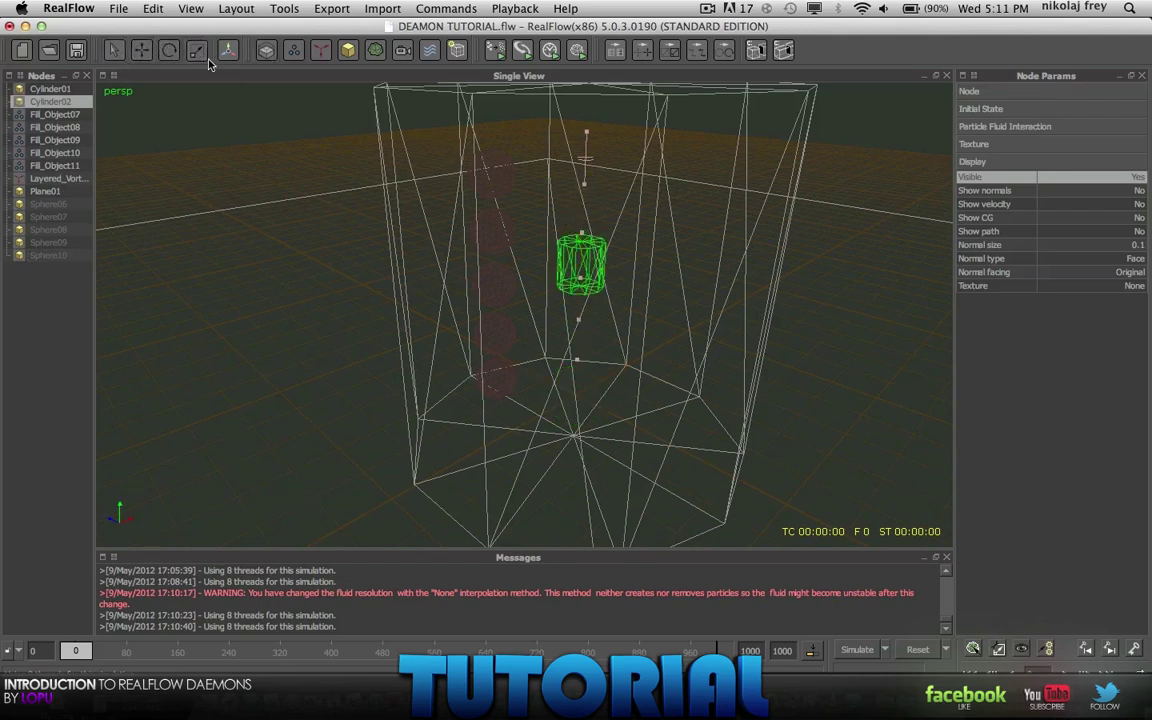
pyautogui.scroll(-3, 575, 243)
pyautogui.click(563, 232)
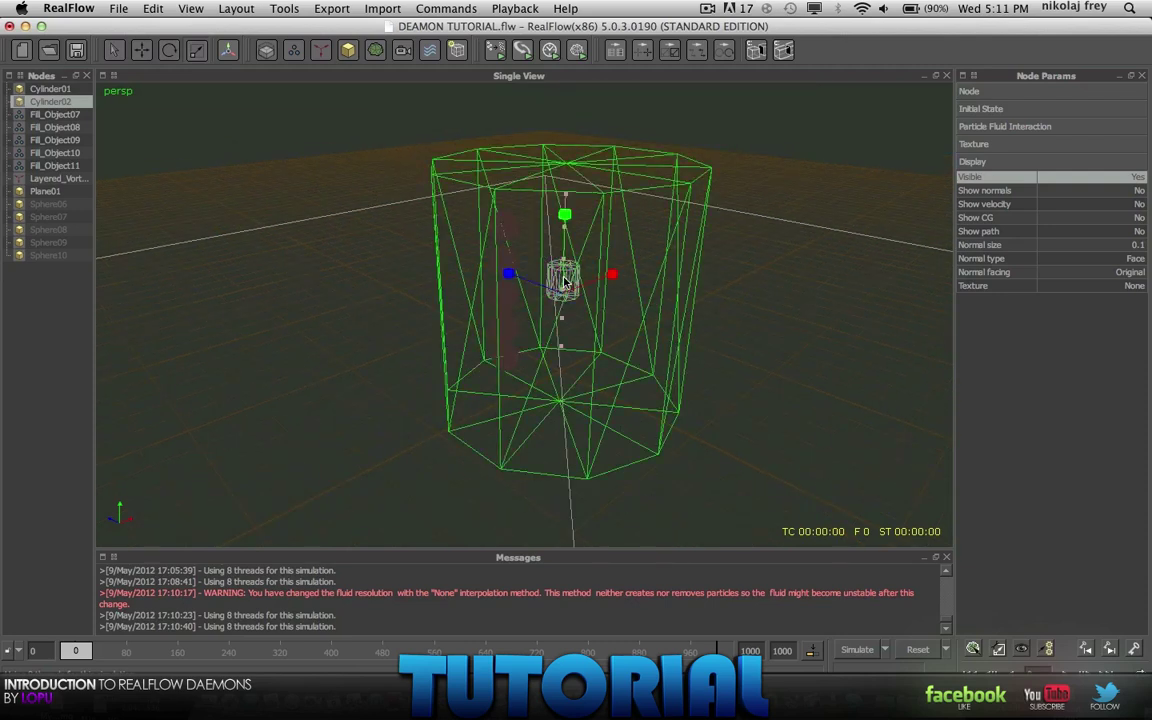
pyautogui.click(47, 103)
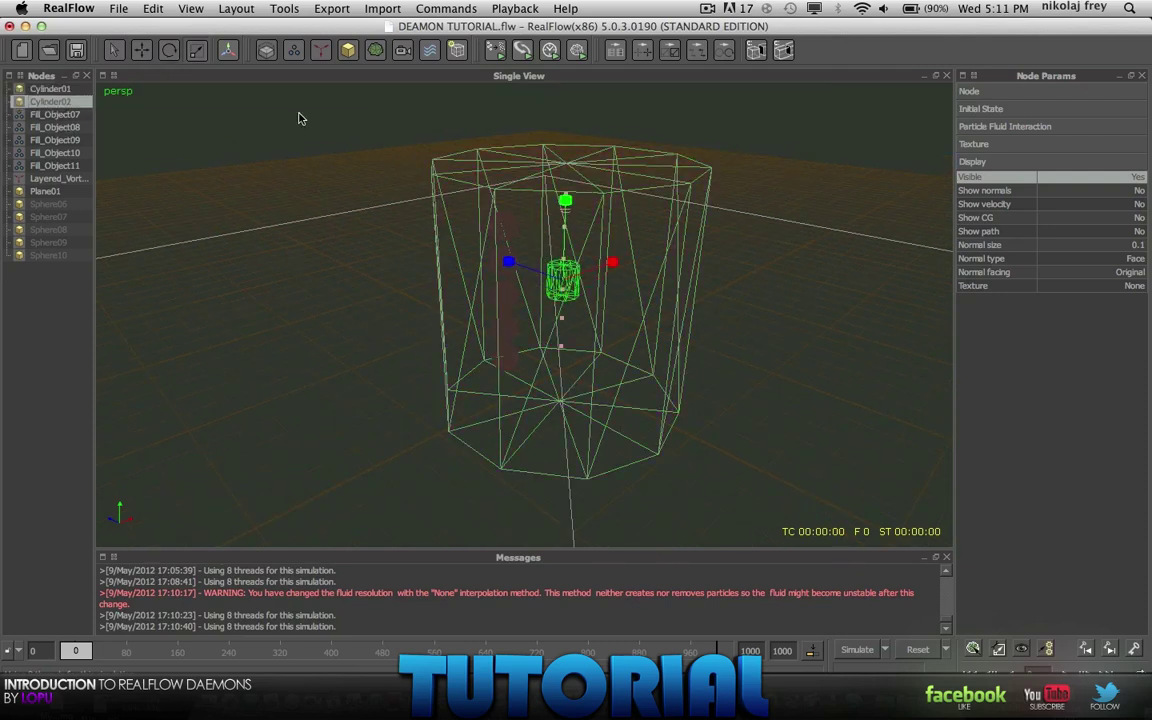
pyautogui.moveTo(577, 195); pyautogui.dragTo(655, 258)
pyautogui.moveTo(507, 263); pyautogui.dragTo(476, 250)
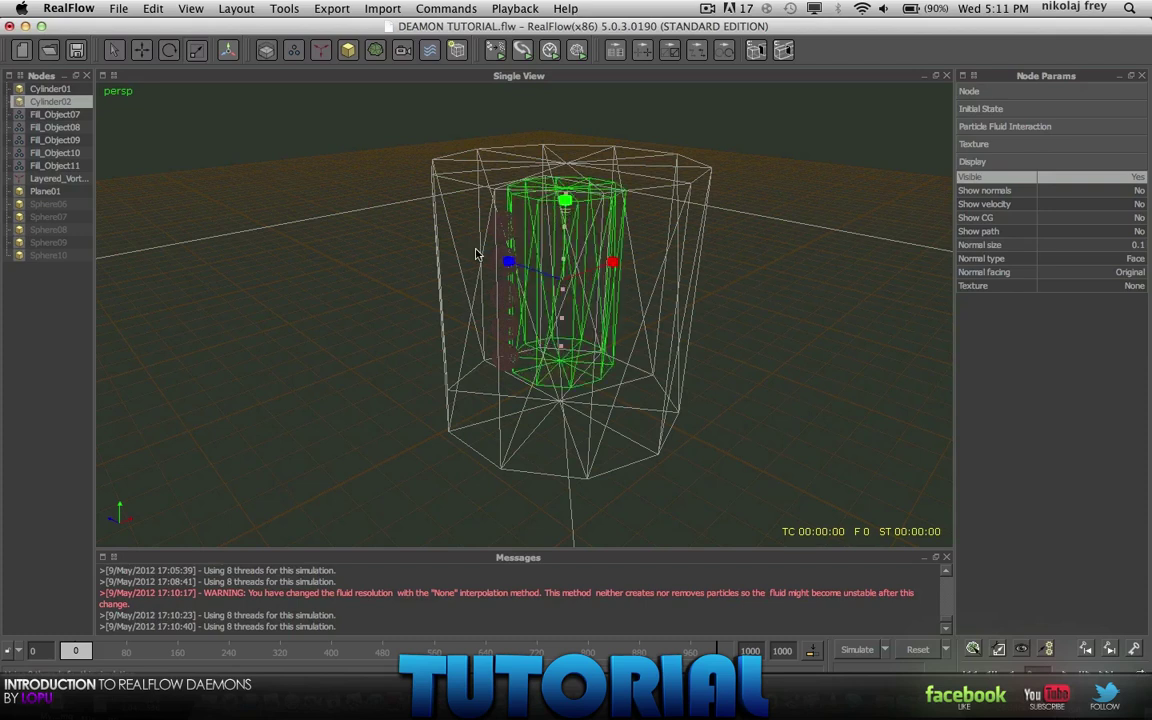
# Add a Fill Object emitter and assign Cylinder02 as its Object
pyautogui.click(295, 50)
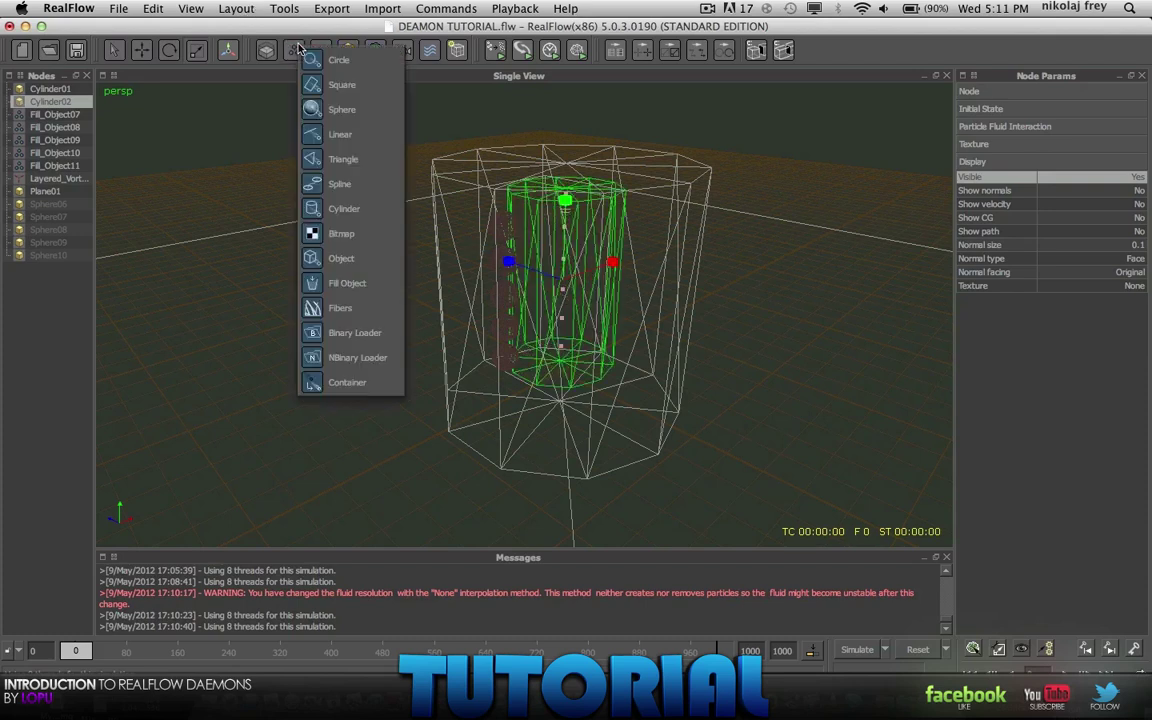
pyautogui.click(325, 255)
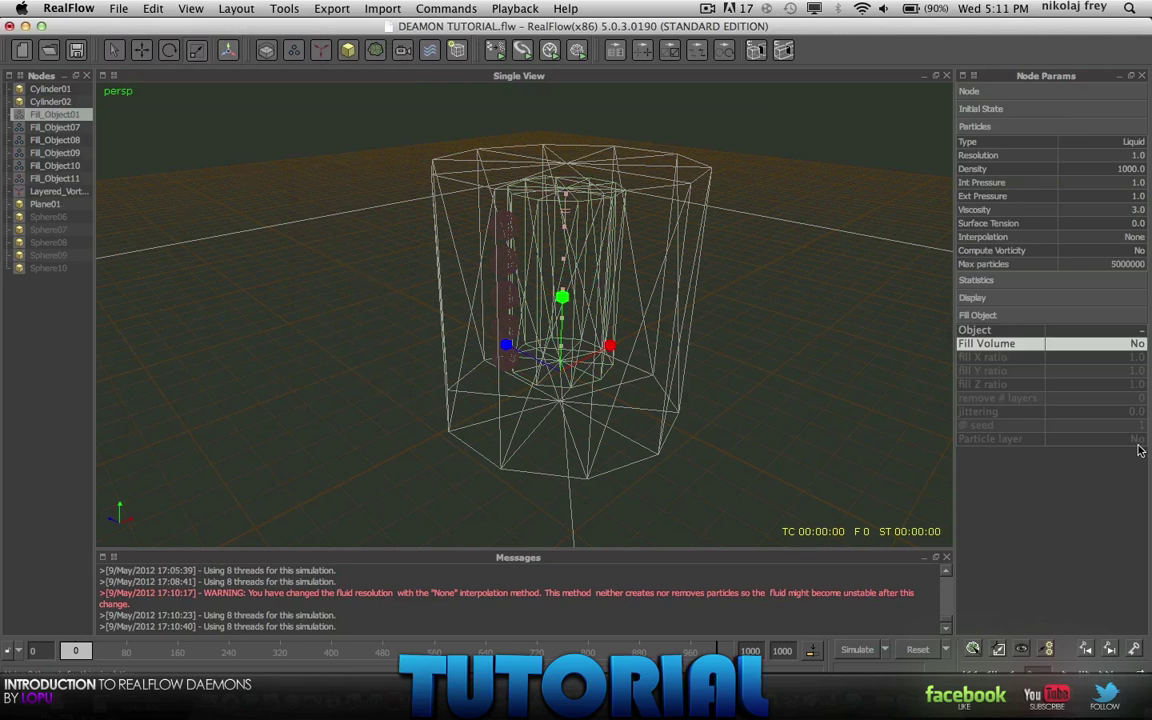
pyautogui.click(1139, 329)
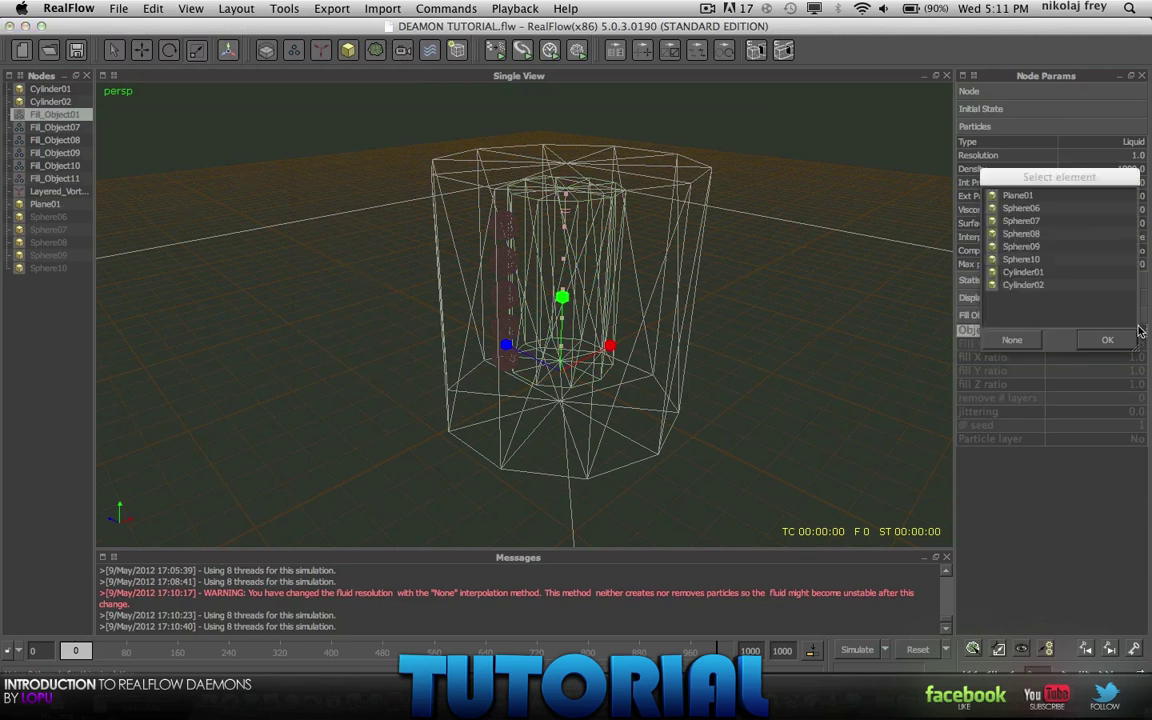
pyautogui.click(1024, 286)
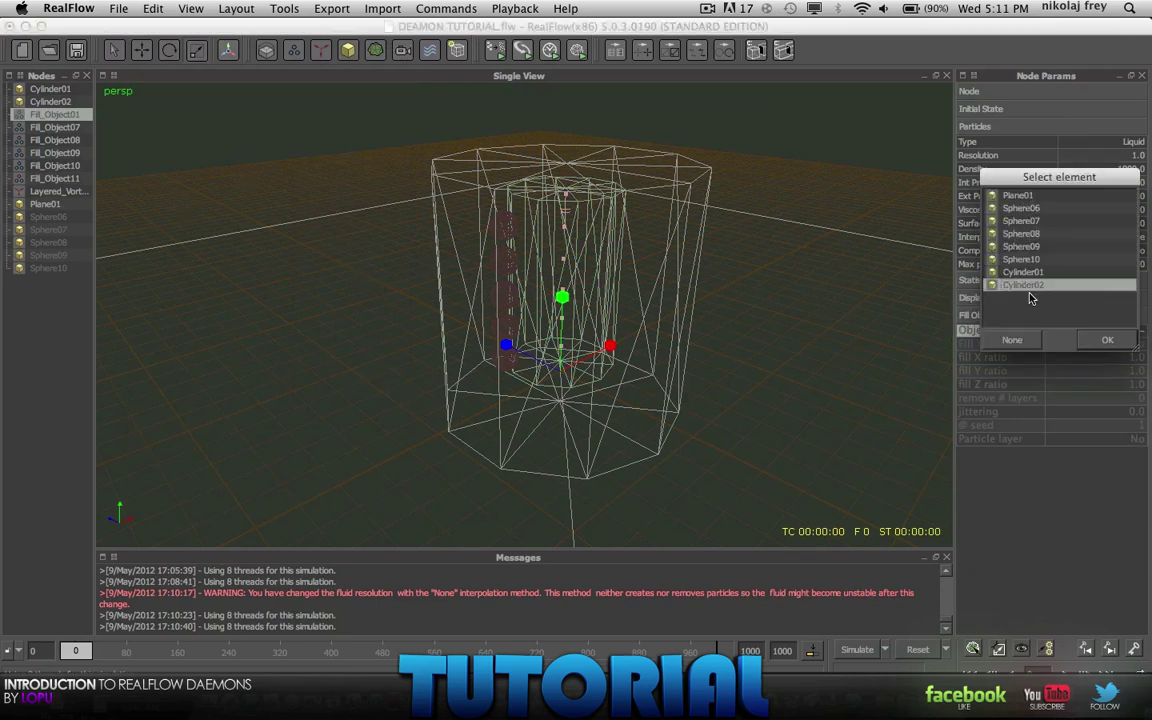
pyautogui.click(1122, 343)
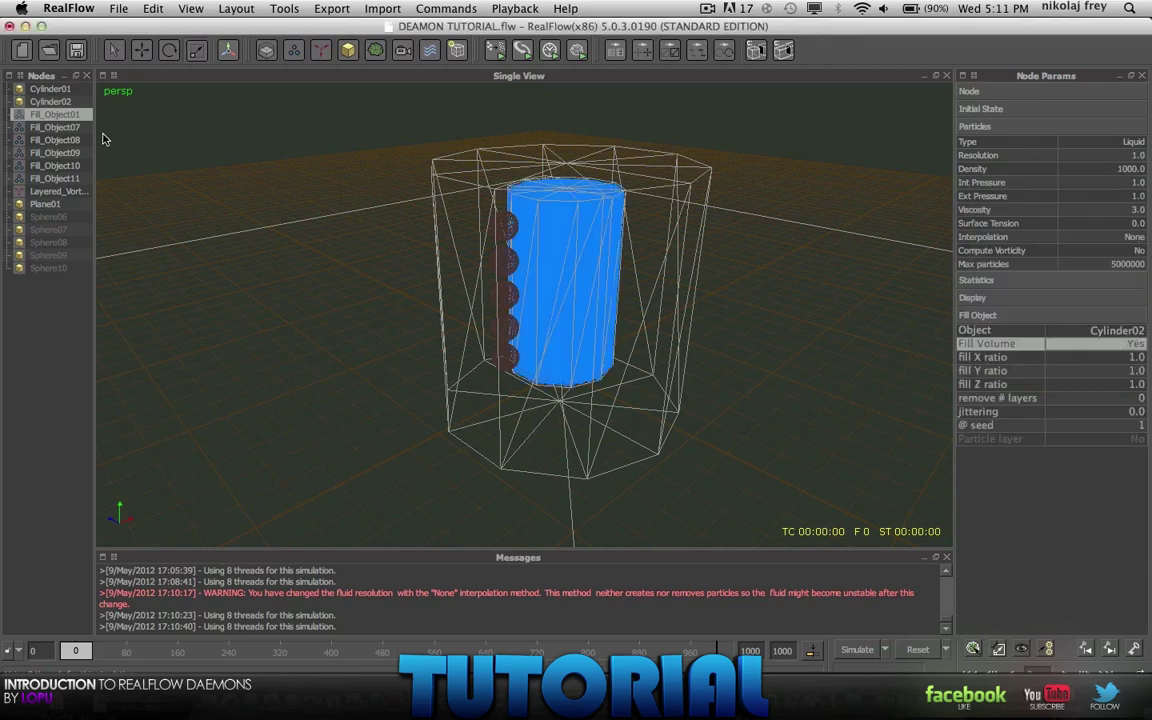
# Set Cylinder02's Simulation option to Inactive and clear the selection
pyautogui.click(50, 101)
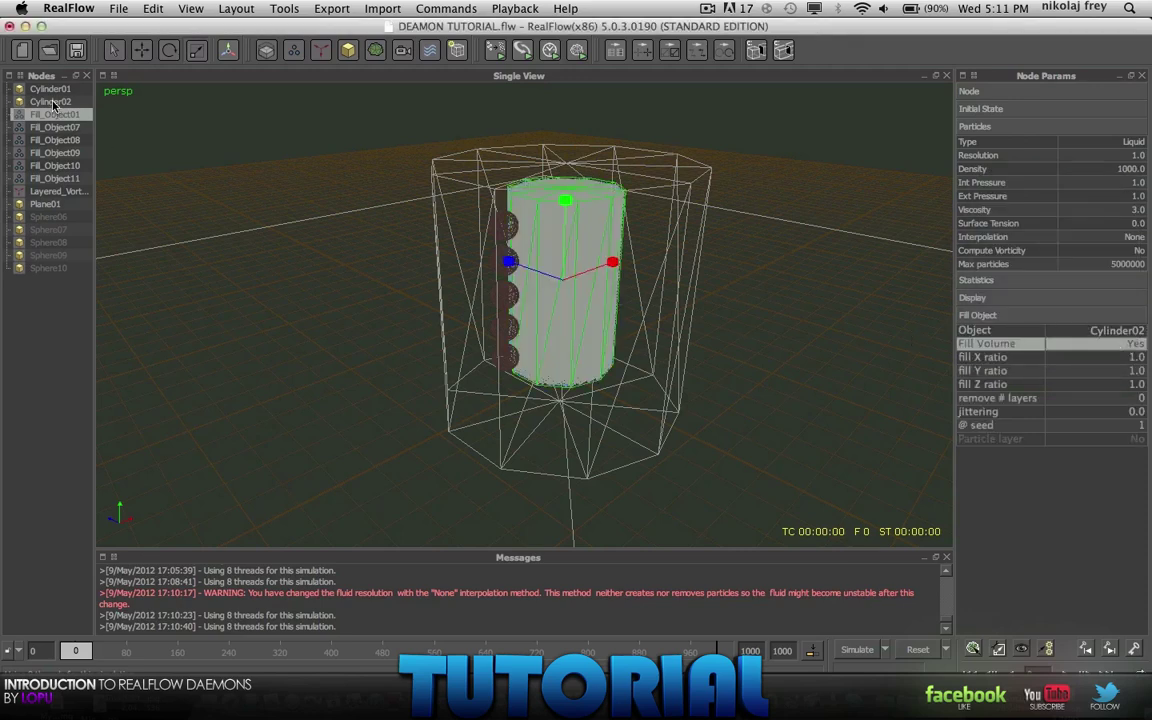
pyautogui.click(1121, 94)
pyautogui.click(1133, 107)
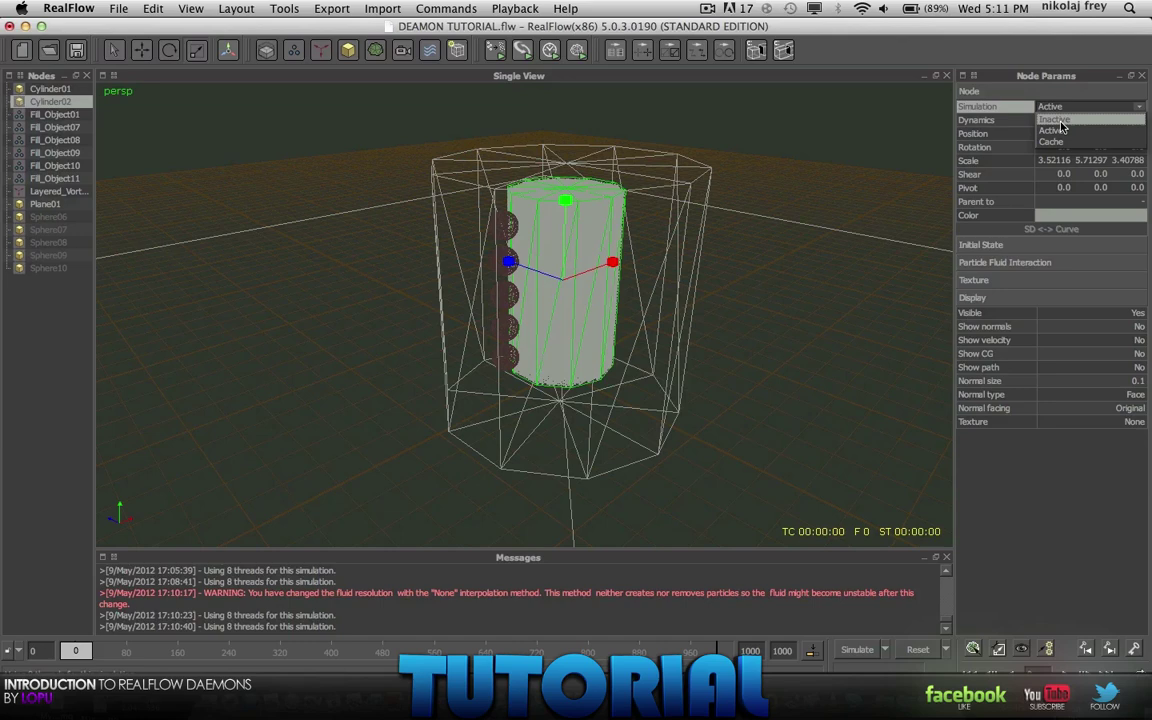
pyautogui.click(958, 118)
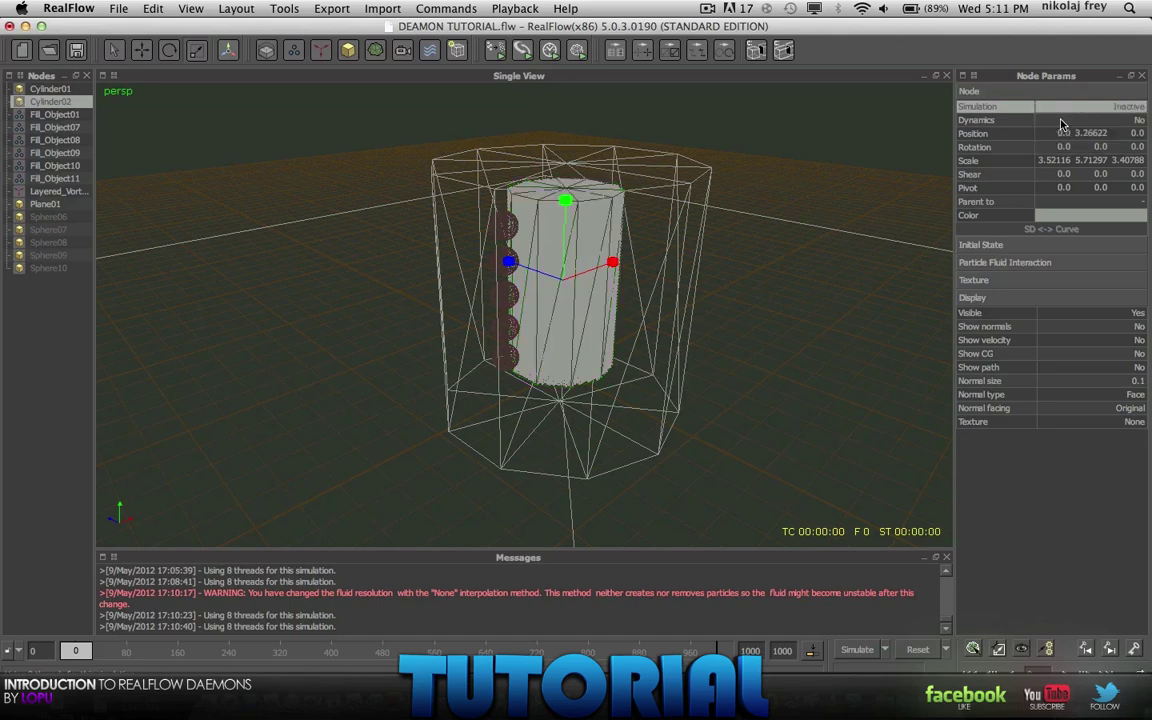
pyautogui.click(38, 318)
# Reset all scene data and start a new simulation with the fluid-filled cylinder
pyautogui.scroll(5, 599, 275)
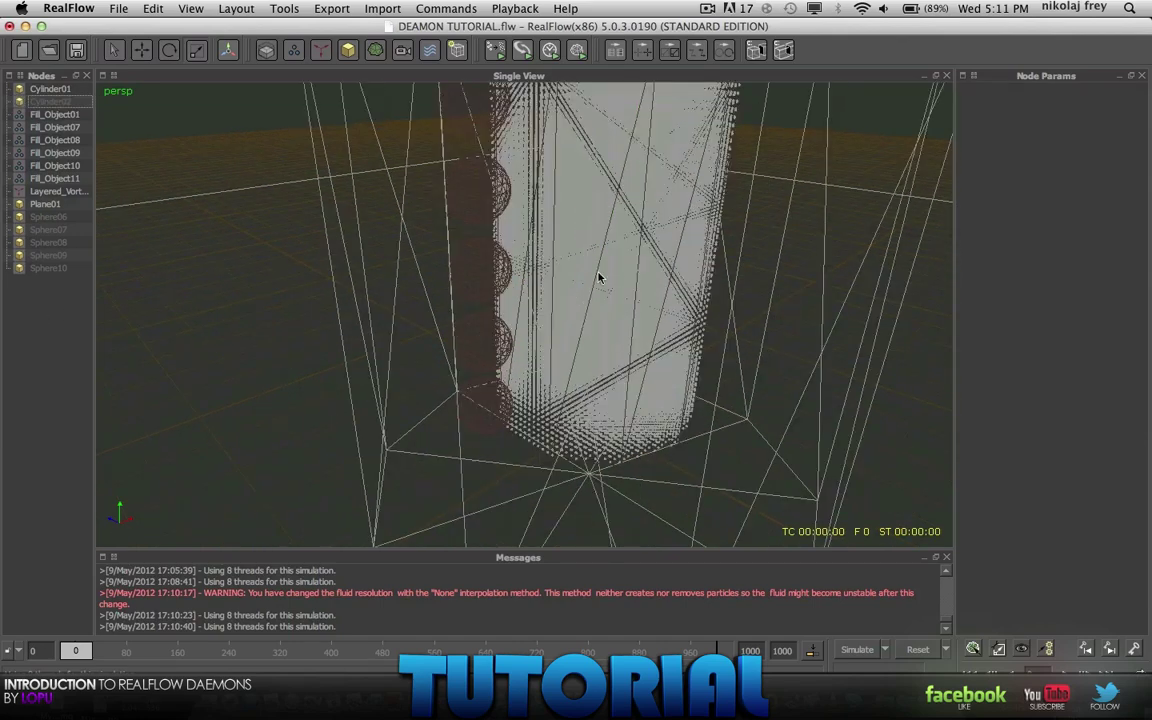
pyautogui.click(922, 650)
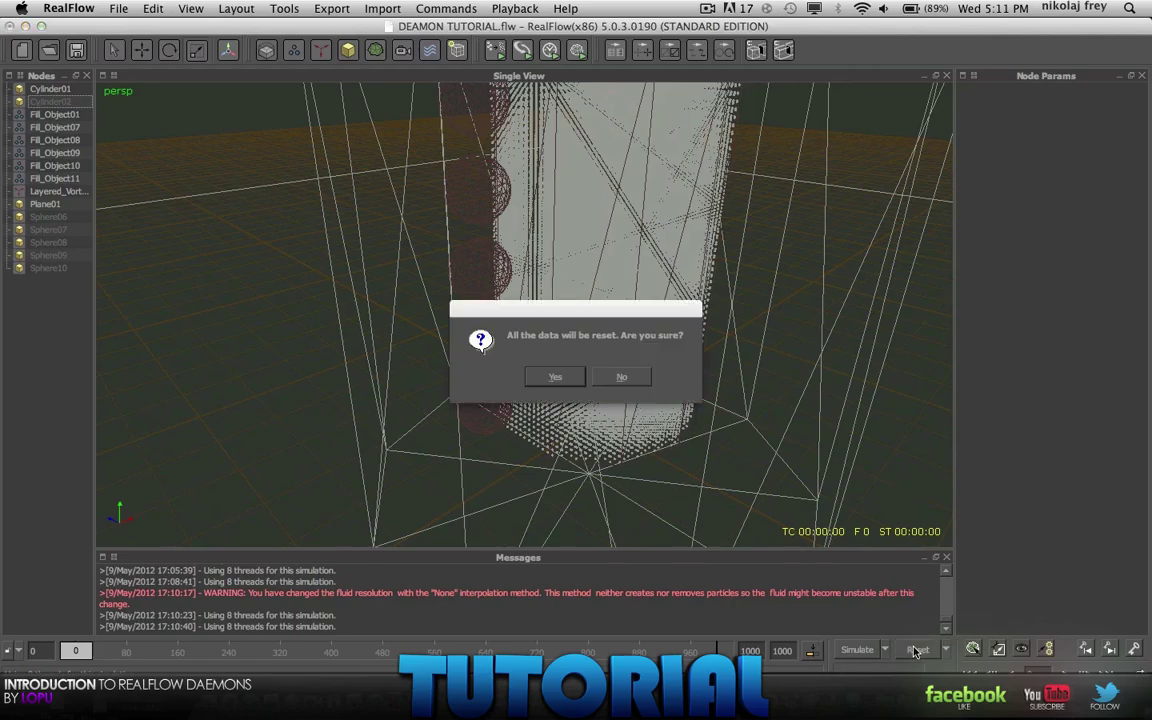
pyautogui.press('Return')
pyautogui.click(862, 651)
# Select the Layered Vortex daemon and examine the fluid around its layer points up close, from above and from the side
pyautogui.click(52, 191)
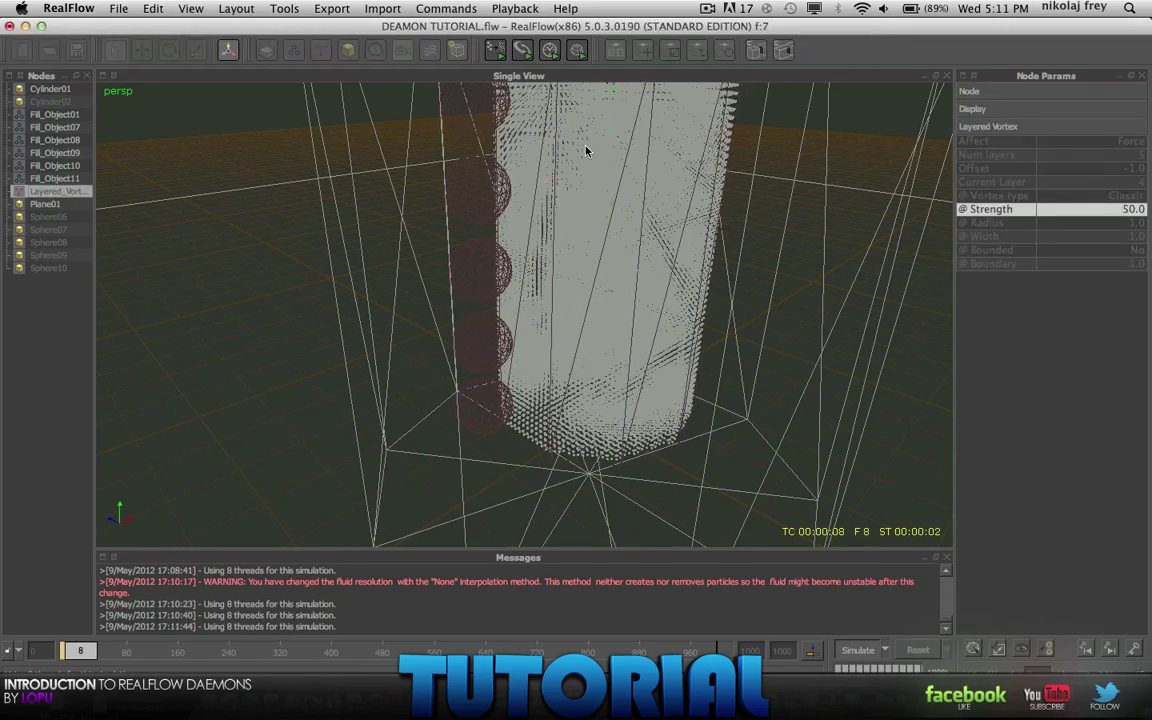
pyautogui.scroll(-5, 550, 210)
pyautogui.scroll(5, 566, 182)
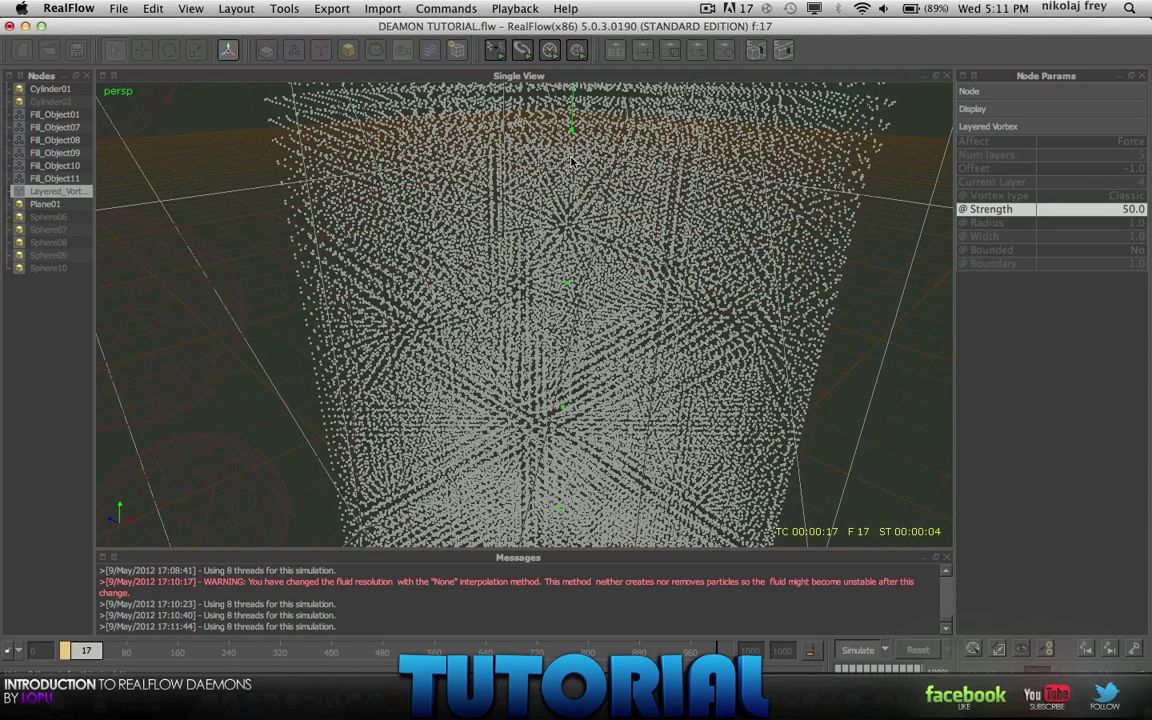
pyautogui.keyDown('alt'); pyautogui.moveTo(566, 182); pyautogui.dragTo(530, 274); pyautogui.keyUp('alt')
pyautogui.scroll(-5, 528, 277)
pyautogui.scroll(-5, 529, 280)
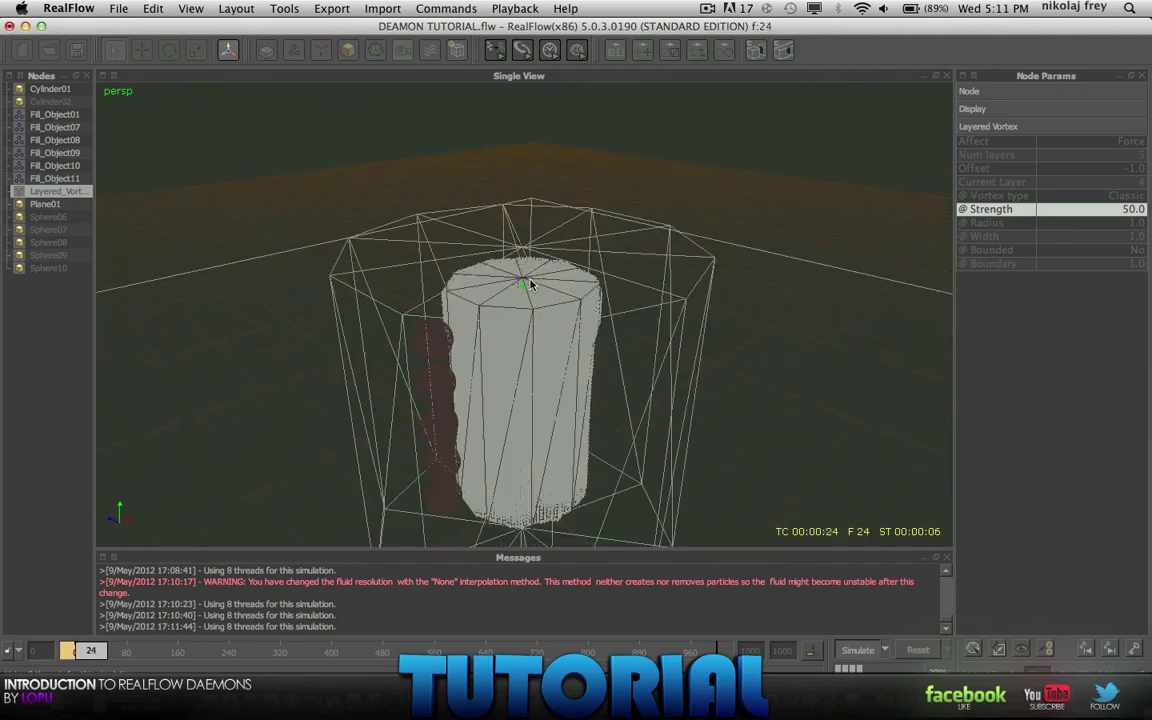
pyautogui.keyDown('alt'); pyautogui.moveTo(527, 331); pyautogui.dragTo(570, 288); pyautogui.keyUp('alt')
# Select Fill_Object01 and examine how each vortex layer moves its particles, viewing the cylinder from the side and from above
pyautogui.click(55, 114)
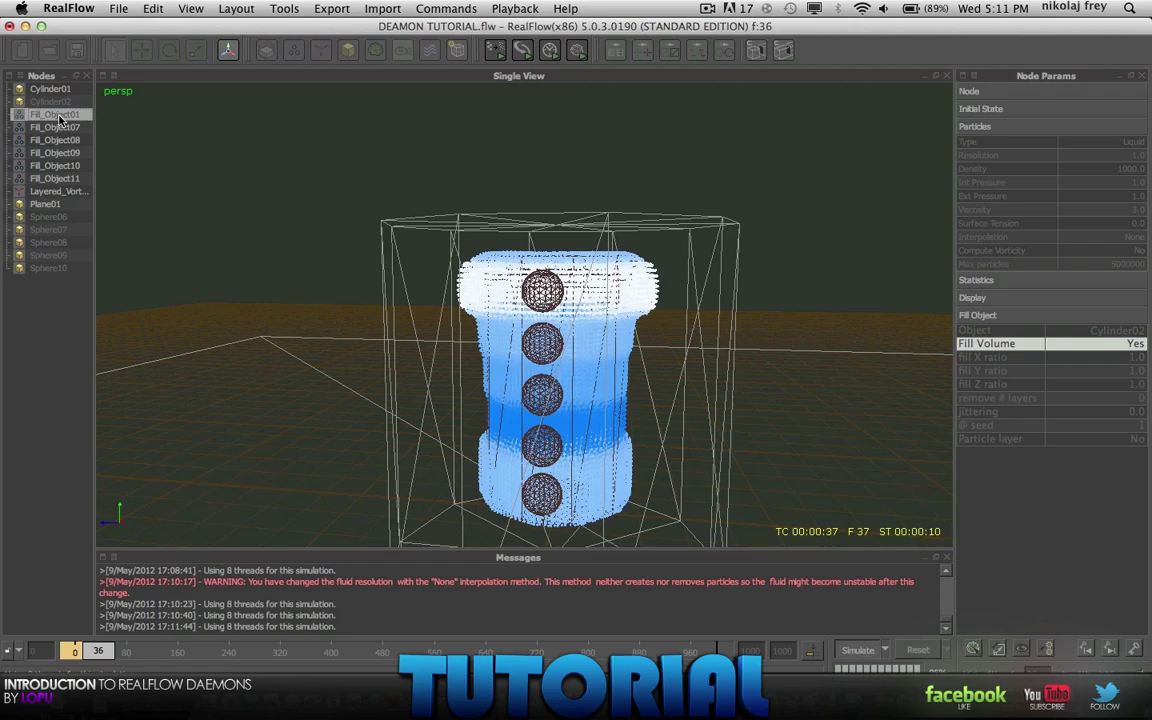
pyautogui.scroll(-5, 525, 389)
pyautogui.scroll(3, 556, 392)
pyautogui.keyDown('alt'); pyautogui.moveTo(558, 398); pyautogui.dragTo(415, 378); pyautogui.keyUp('alt')
pyautogui.keyDown('alt'); pyautogui.moveTo(620, 370); pyautogui.dragTo(607, 348); pyautogui.keyUp('alt')
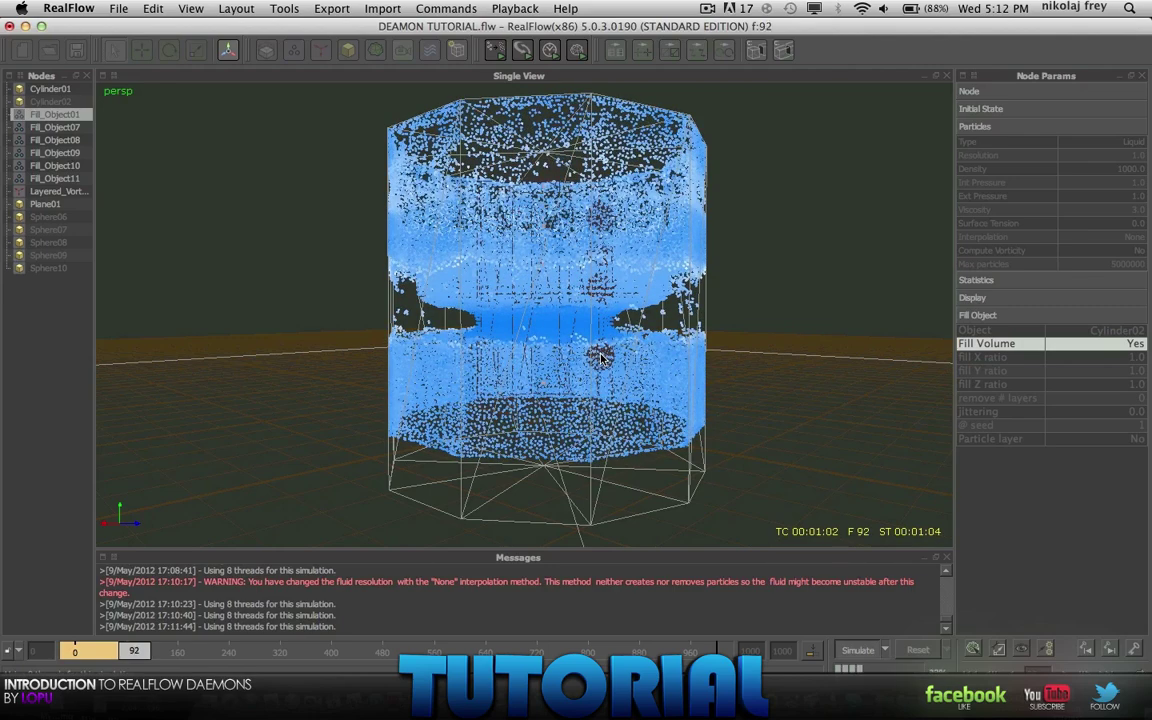
pyautogui.scroll(3, 547, 278)
pyautogui.keyDown('alt'); pyautogui.moveTo(547, 278); pyautogui.dragTo(492, 340); pyautogui.keyUp('alt')
pyautogui.scroll(-5, 514, 281)
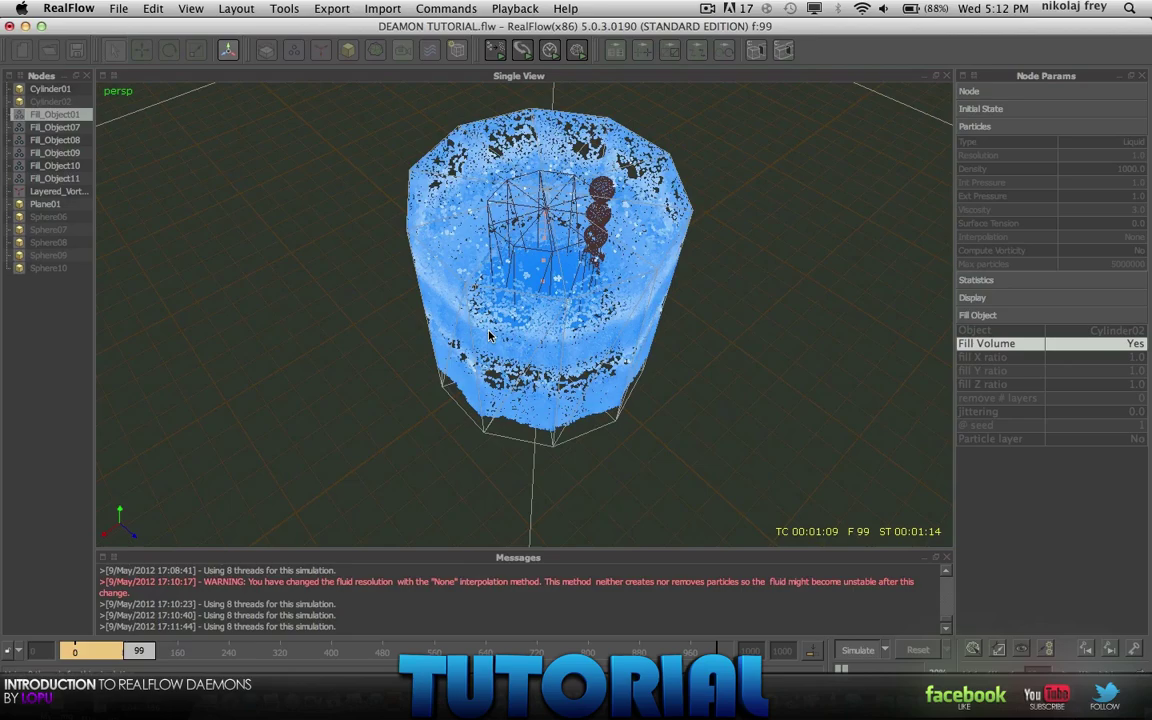
pyautogui.keyDown('alt'); pyautogui.moveTo(533, 316); pyautogui.dragTo(399, 226); pyautogui.keyUp('alt')
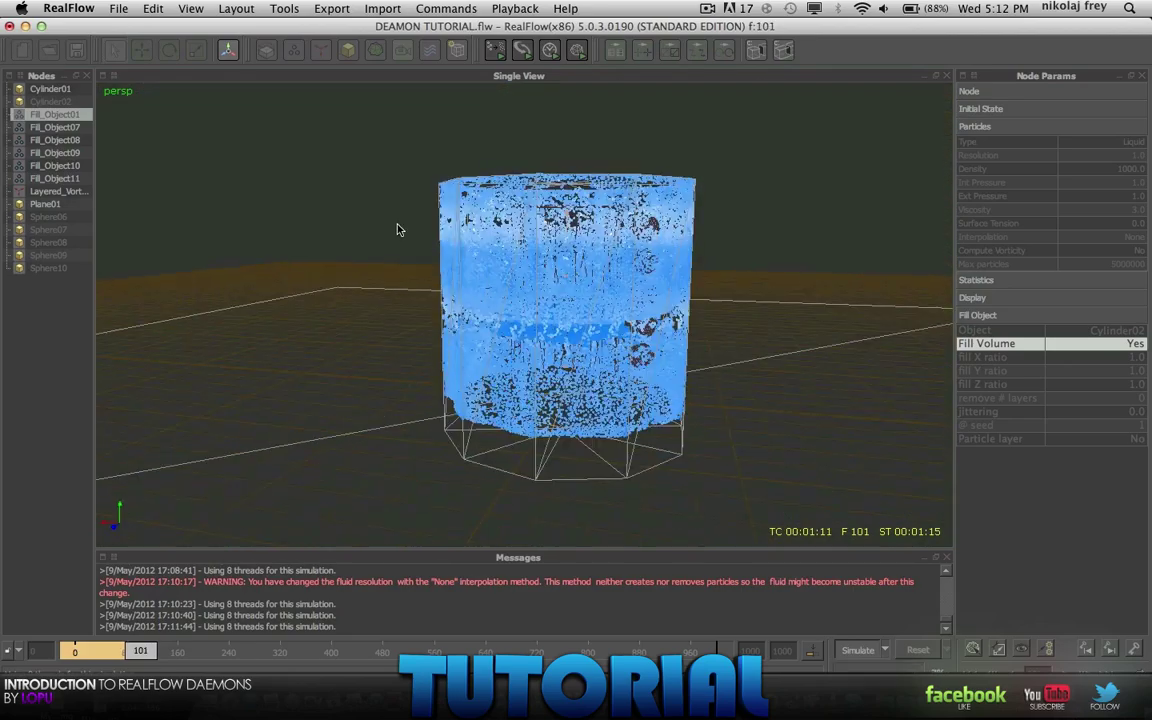
pyautogui.keyDown('alt'); pyautogui.moveTo(636, 248); pyautogui.dragTo(459, 366); pyautogui.keyUp('alt')
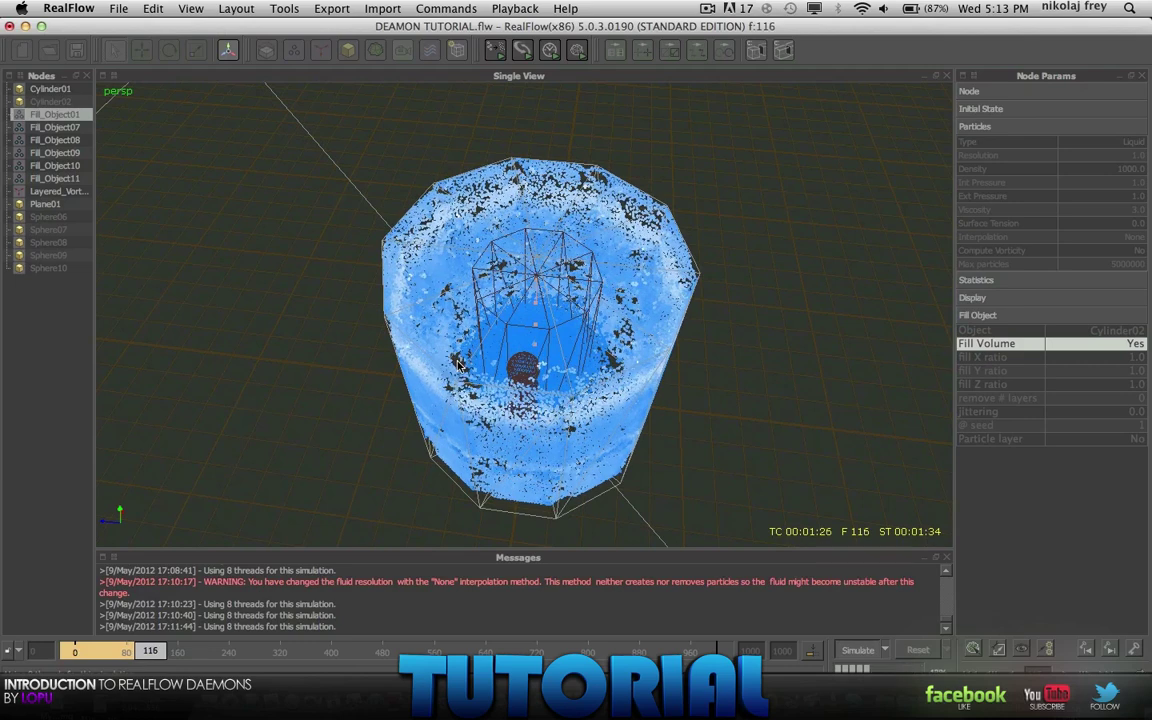
# Compare the Layered Vortex daemon's layers with Fill_Object01's particles from above and from the side, and stop the simulation
pyautogui.click(45, 191)
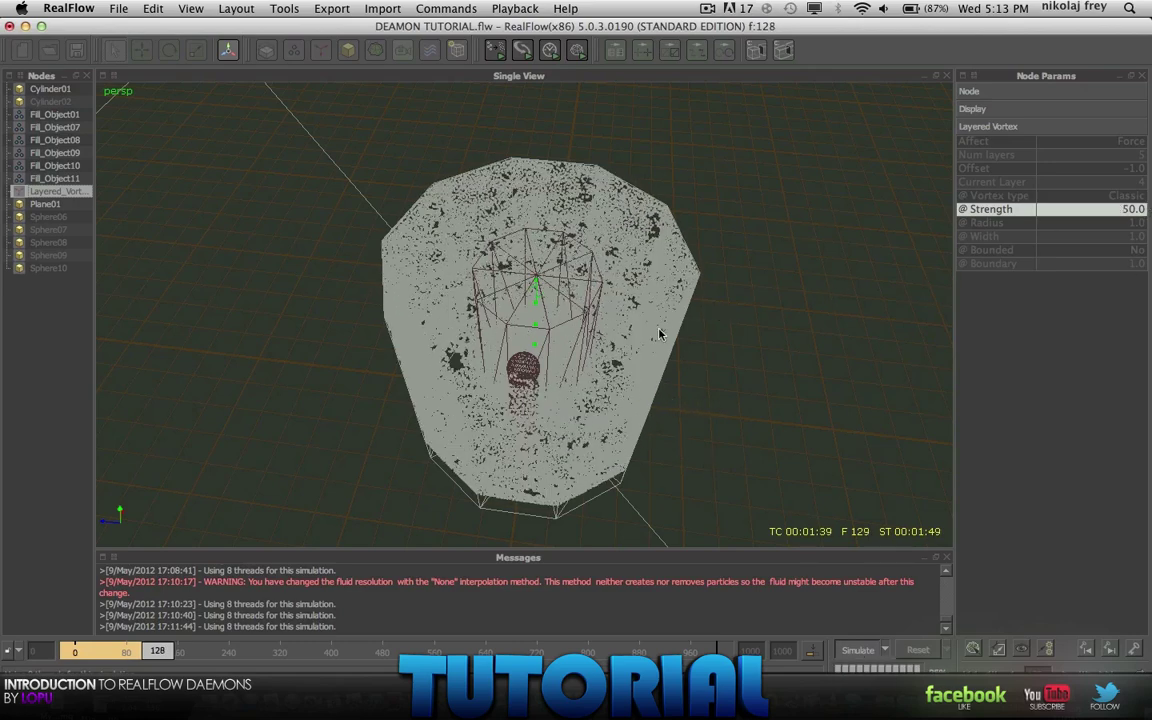
pyautogui.keyDown('alt'); pyautogui.moveTo(596, 302); pyautogui.dragTo(520, 360); pyautogui.keyUp('alt')
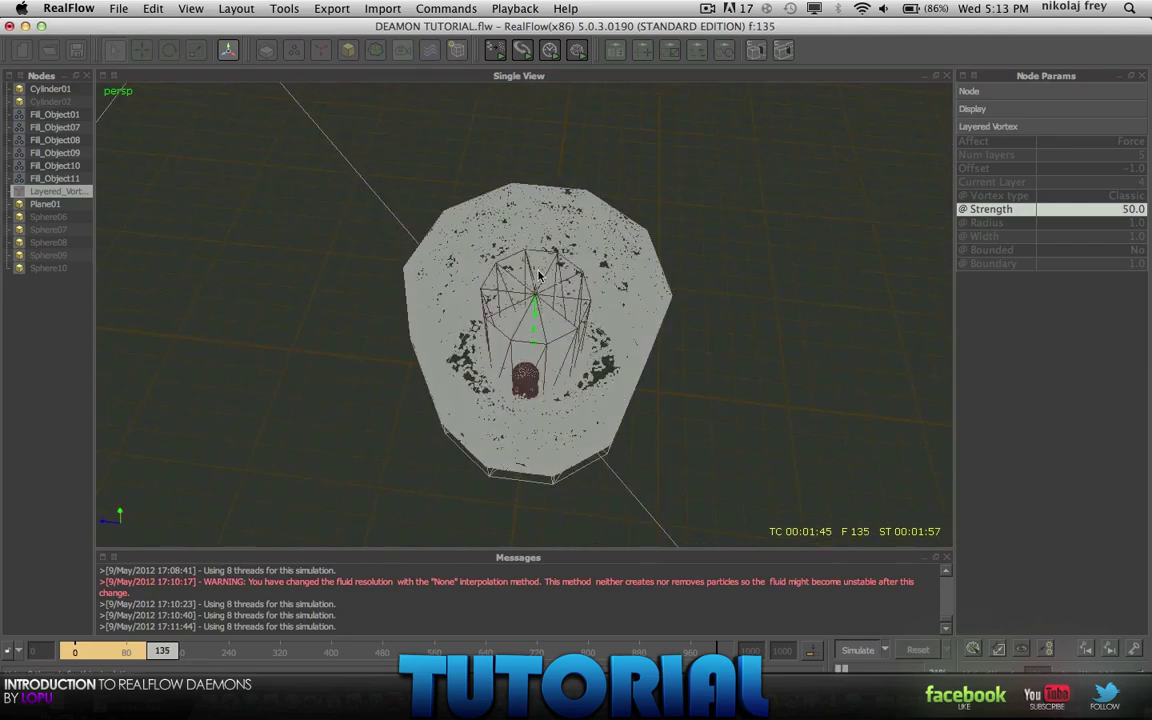
pyautogui.click(49, 114)
pyautogui.keyDown('alt'); pyautogui.moveTo(457, 343); pyautogui.dragTo(607, 237); pyautogui.keyUp('alt')
pyautogui.scroll(5, 453, 364)
pyautogui.scroll(-4, 642, 271)
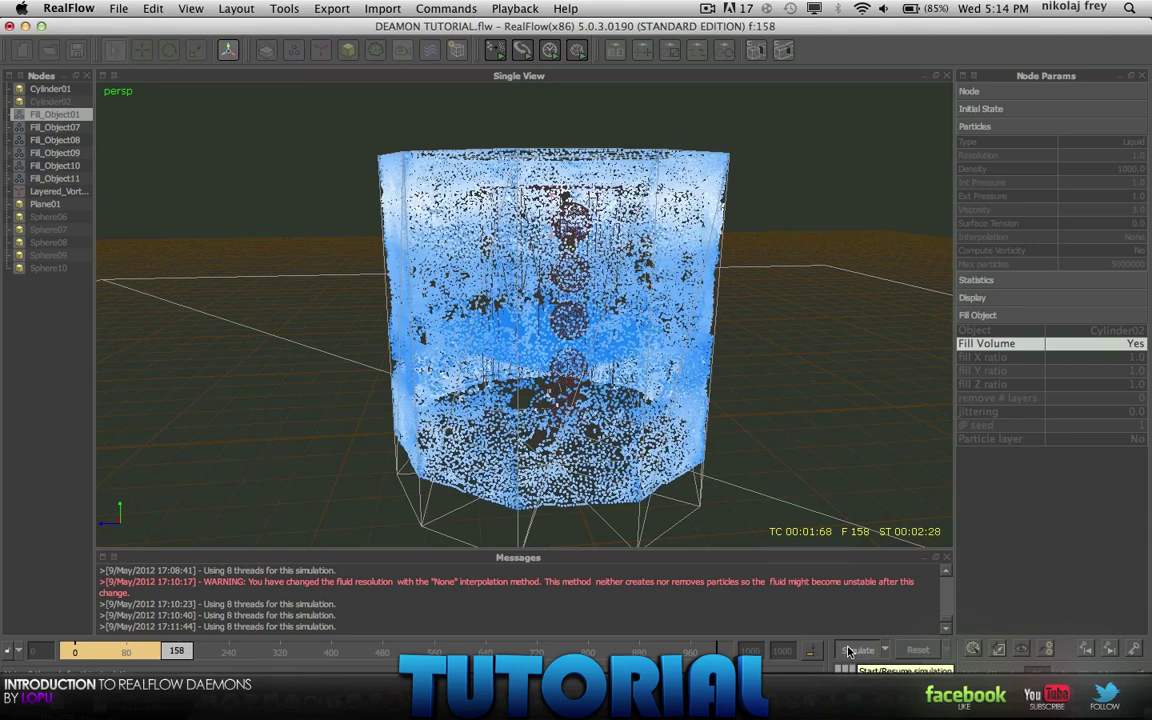
pyautogui.click(855, 652)
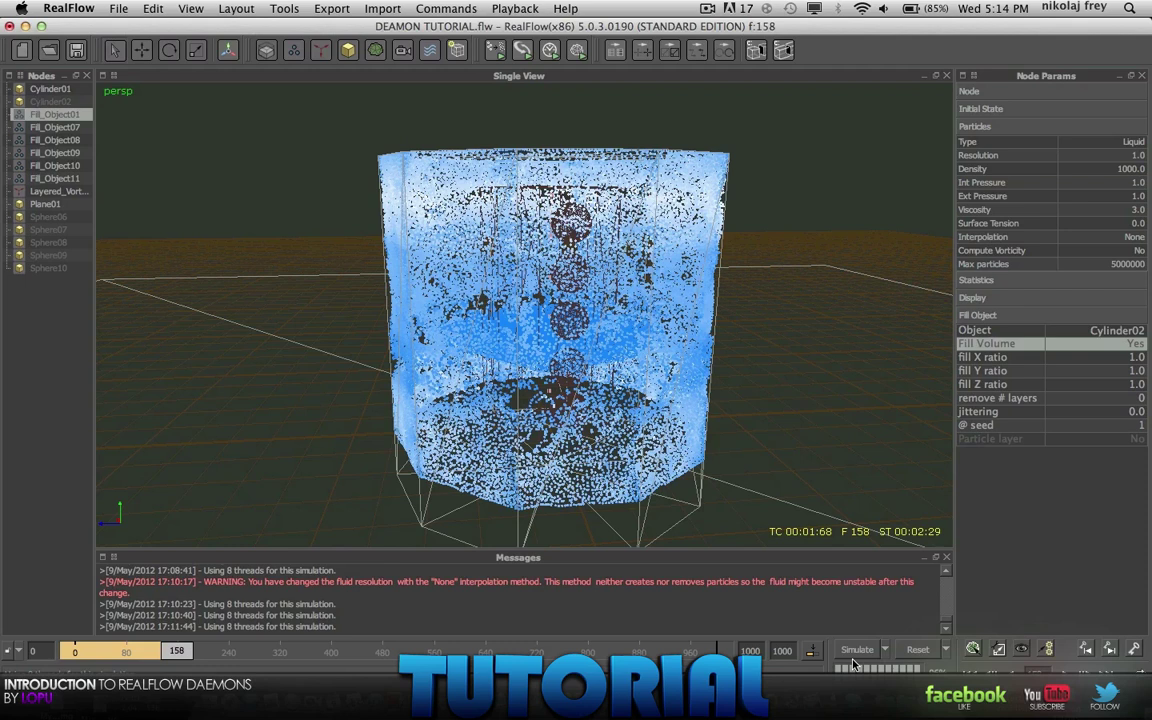
pyautogui.click(708, 10)
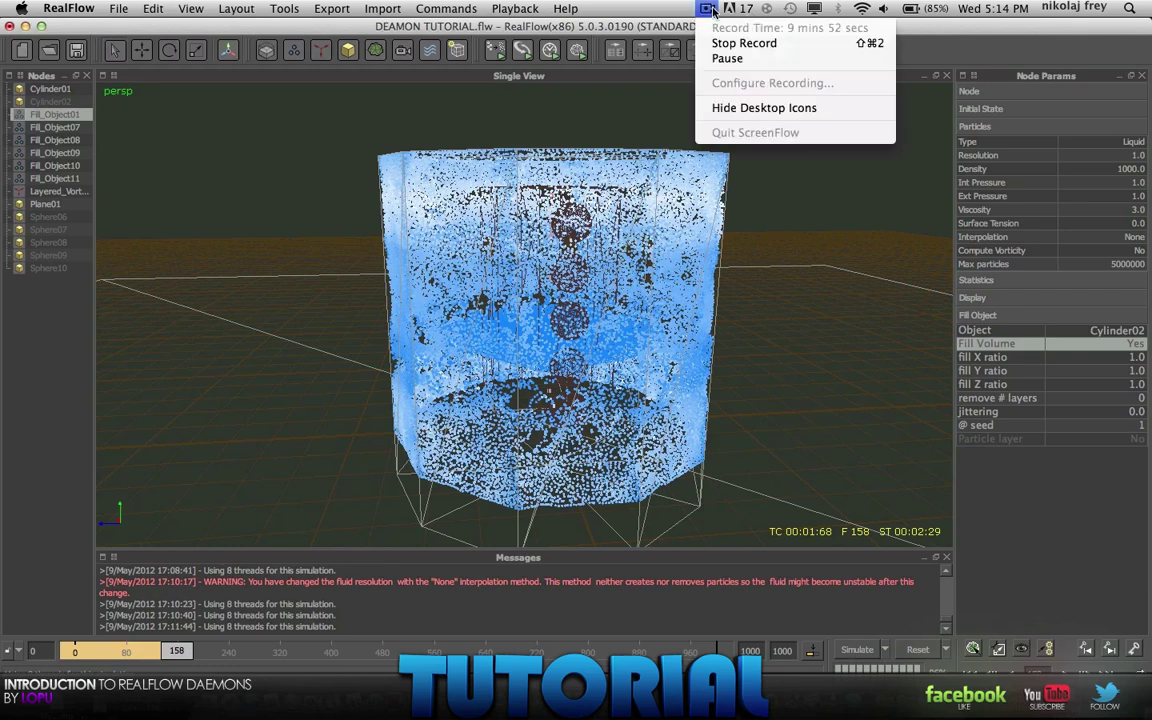
pyautogui.click(1014, 40)
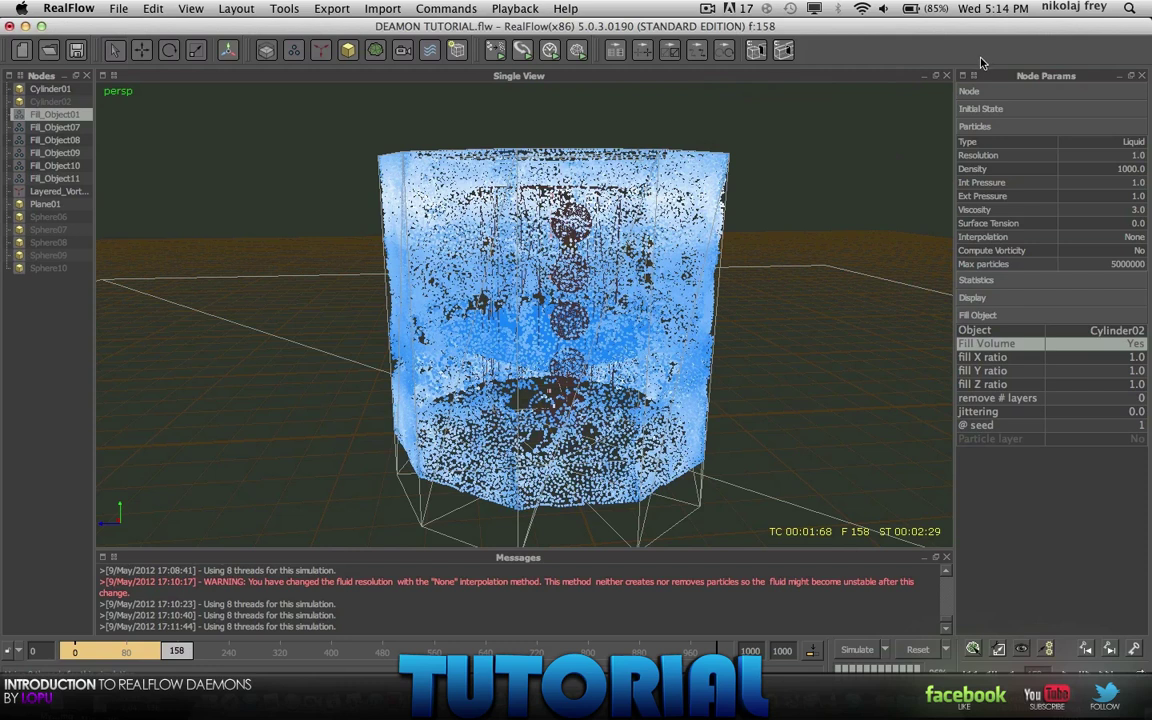
pyautogui.rightClick(975, 67)
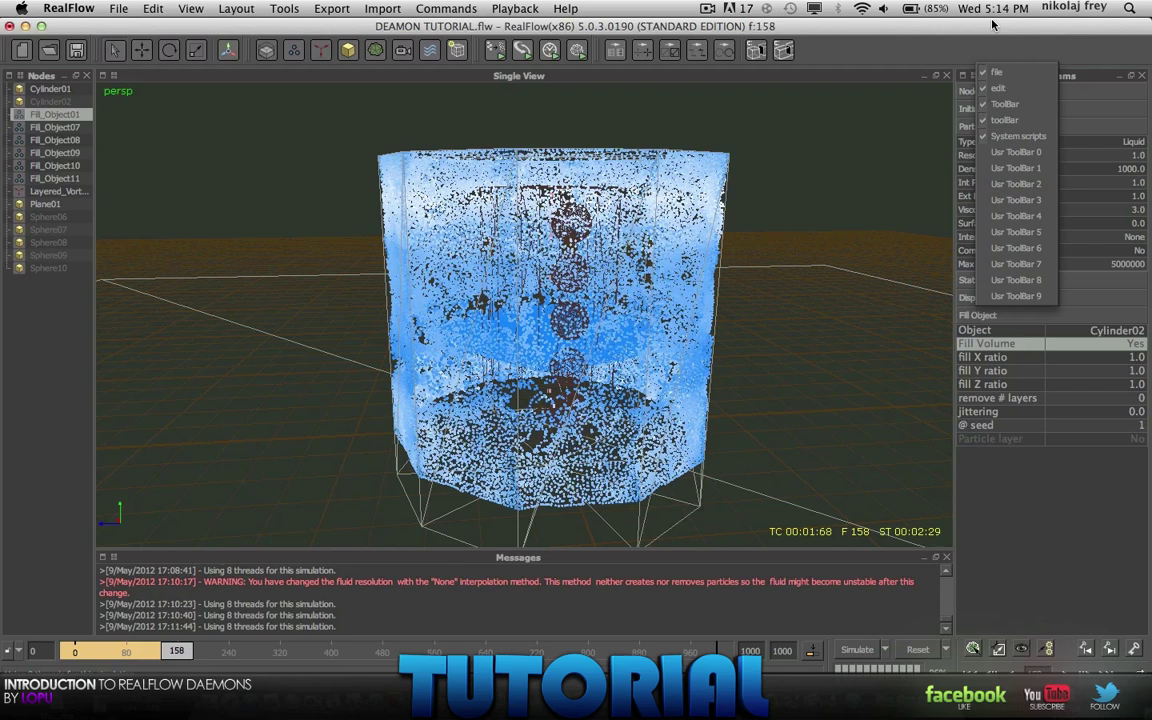
pyautogui.click(994, 25)
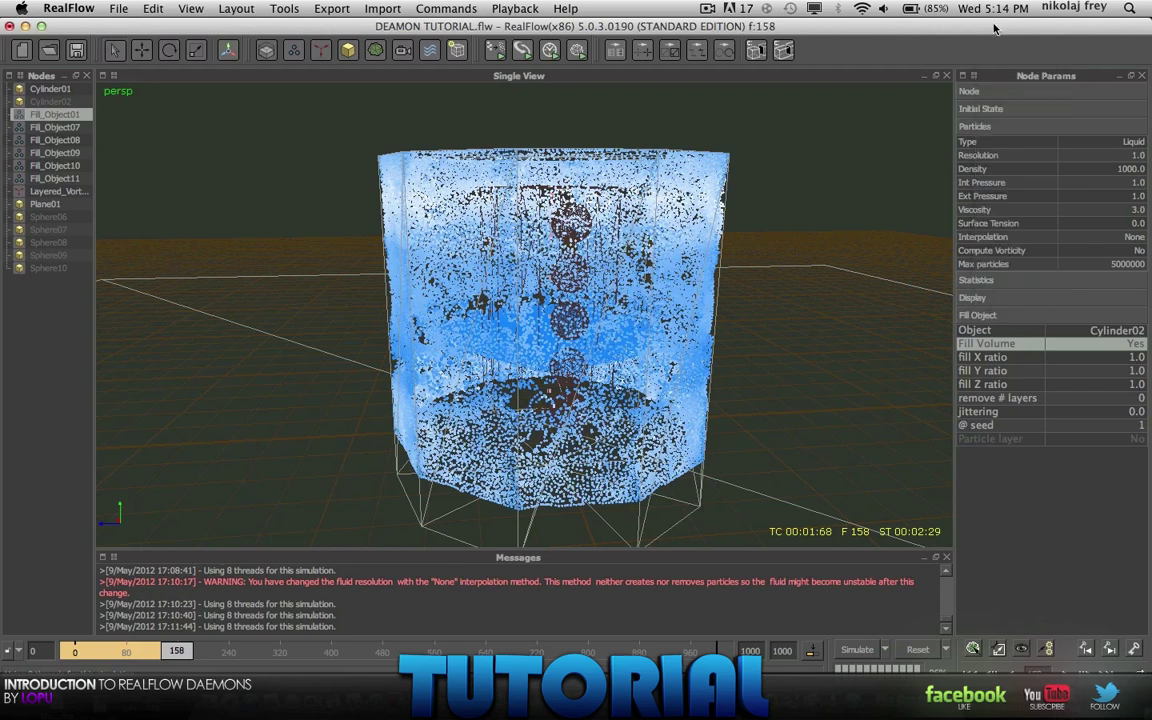